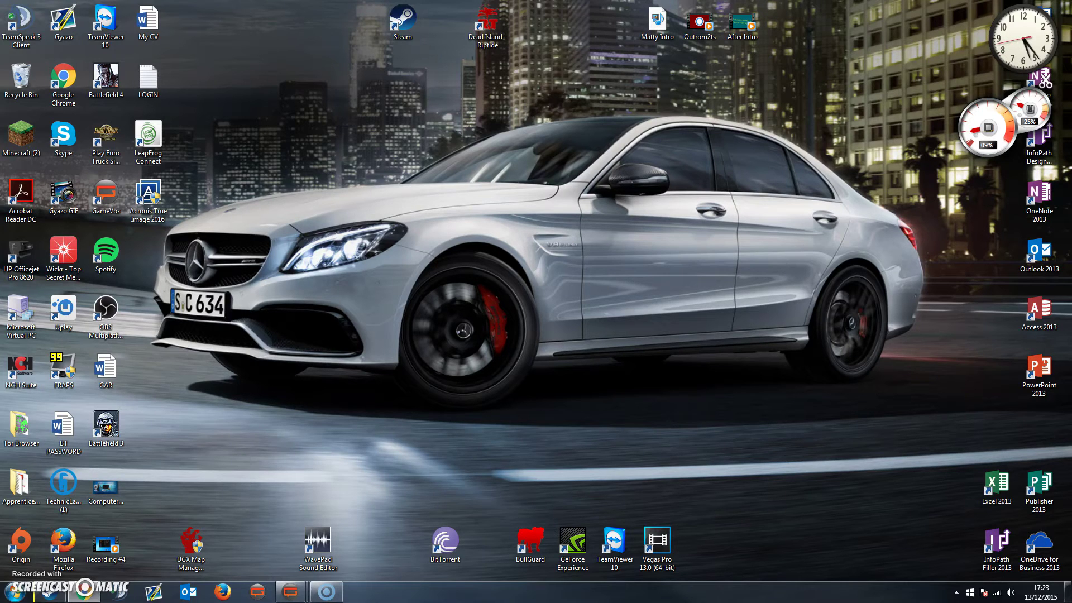
- Switch to Chrome and close the New Age Origins and Bitnami download tabs
left_click(84, 592)
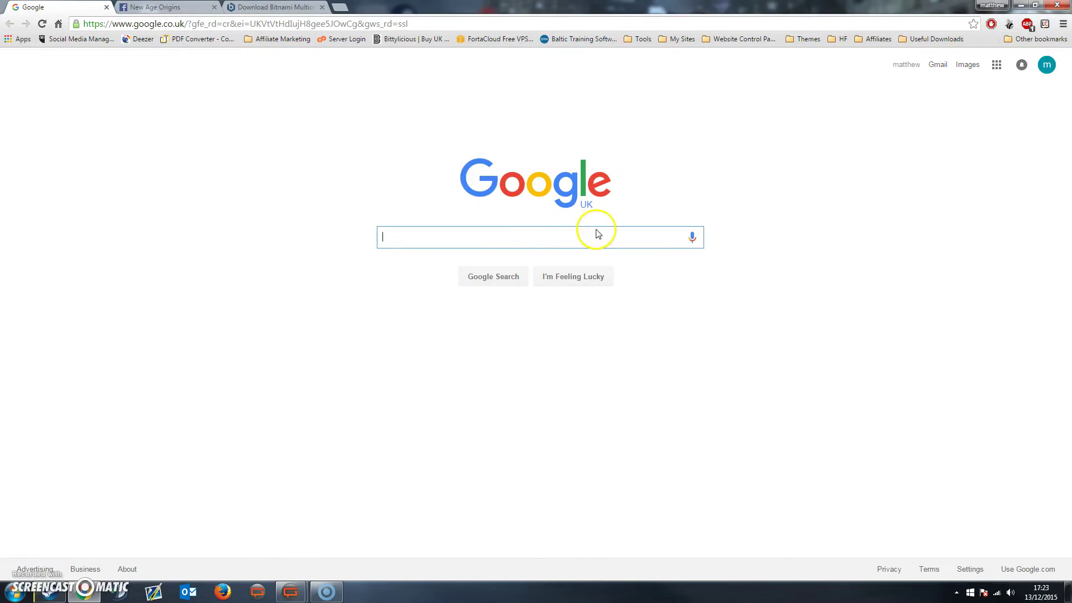
left_click(214, 8)
left_click(213, 8)
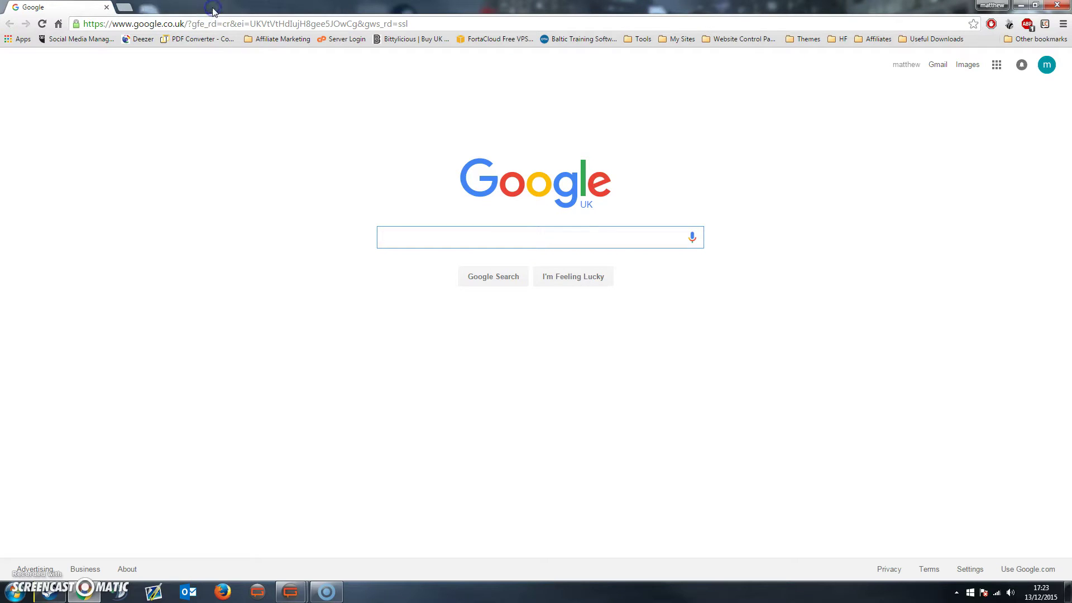
left_click(201, 23)
type("multicraft")
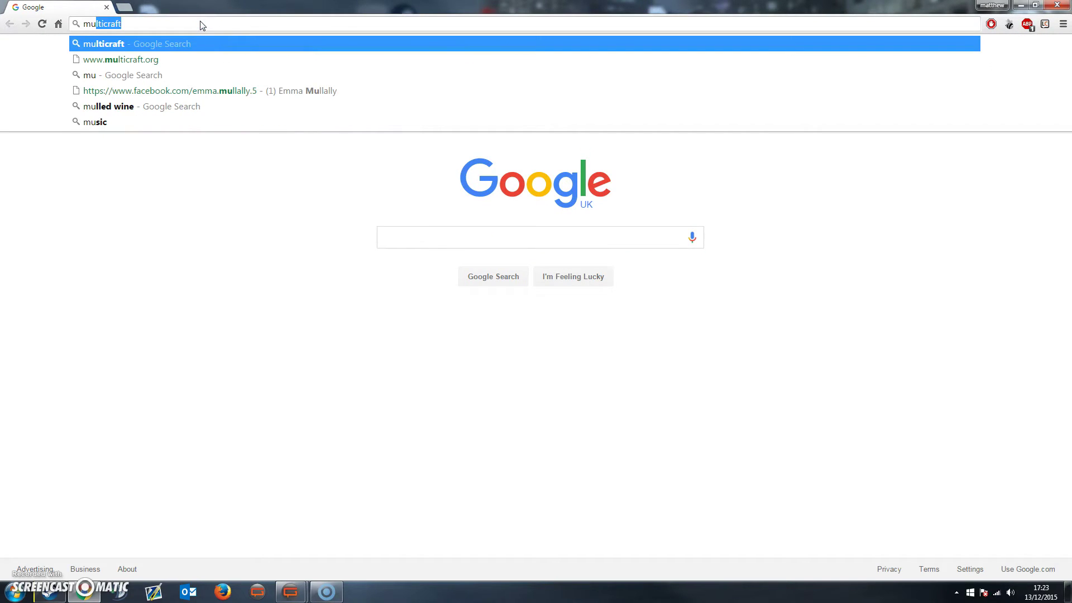
left_click(137, 60)
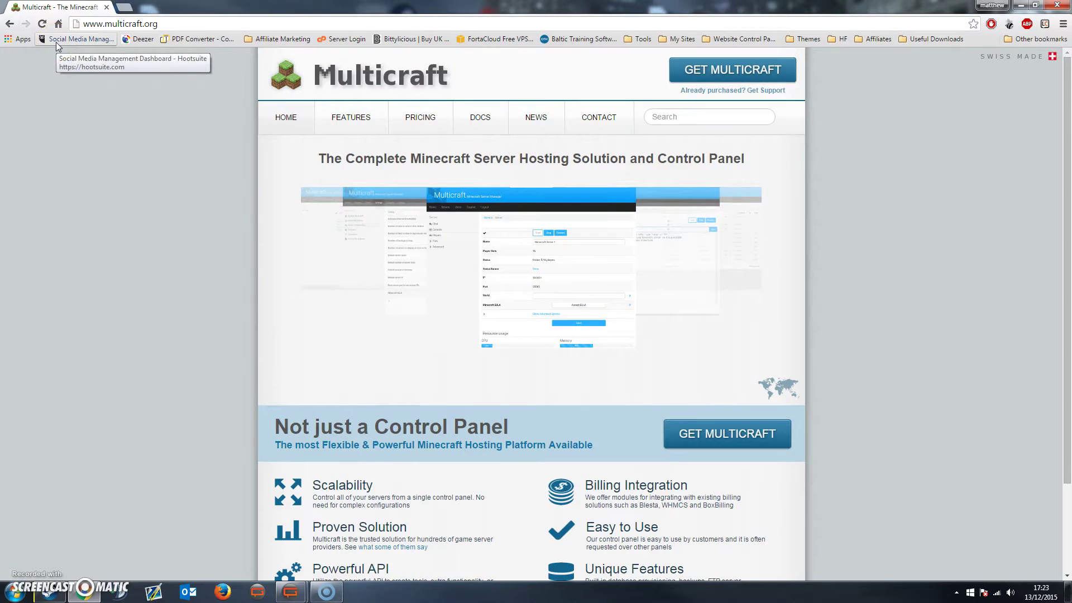
- Open the Multicraft downloads and go to the download page for Windows (all in one)
left_click(753, 69)
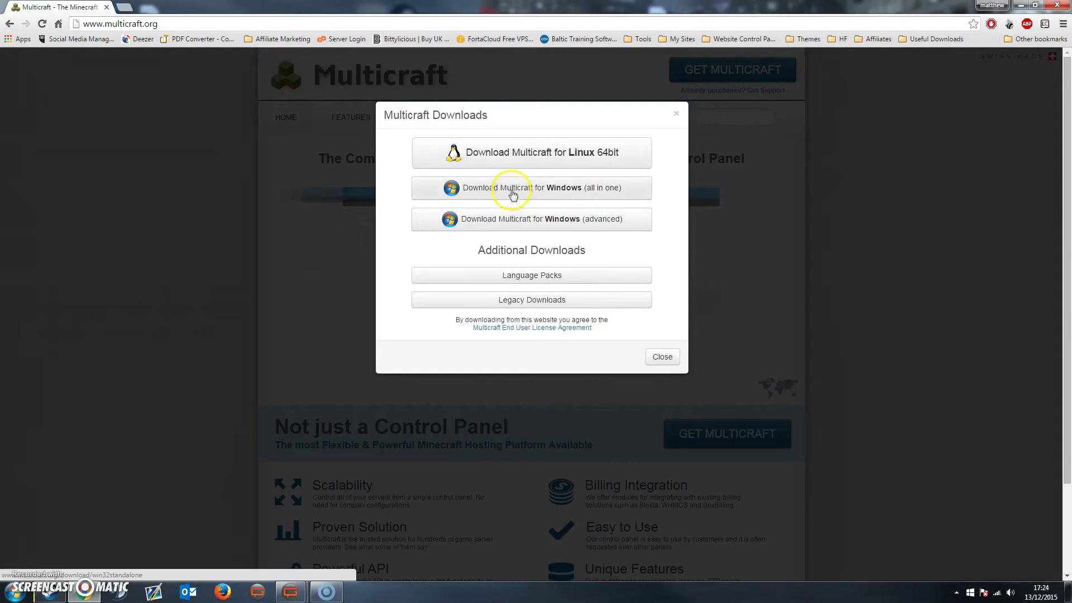
left_click(581, 190)
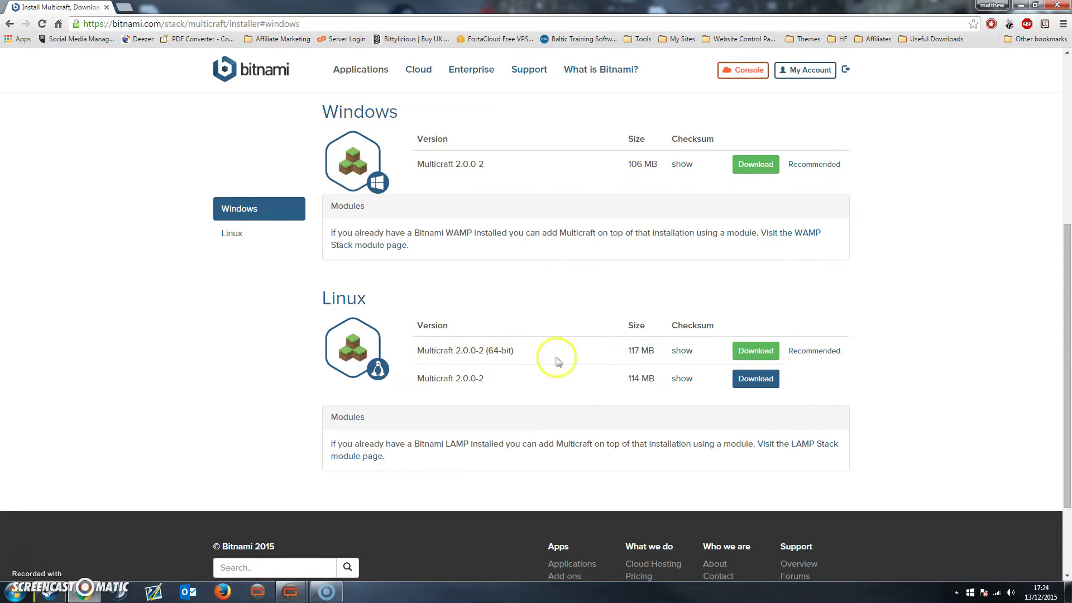
right_click(532, 174)
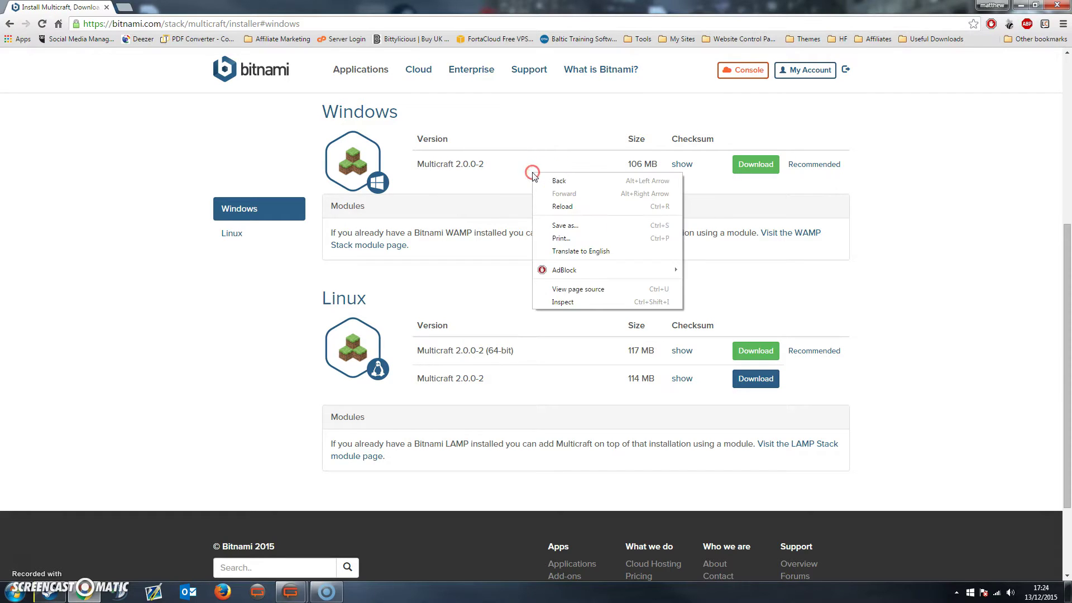
left_click(472, 237)
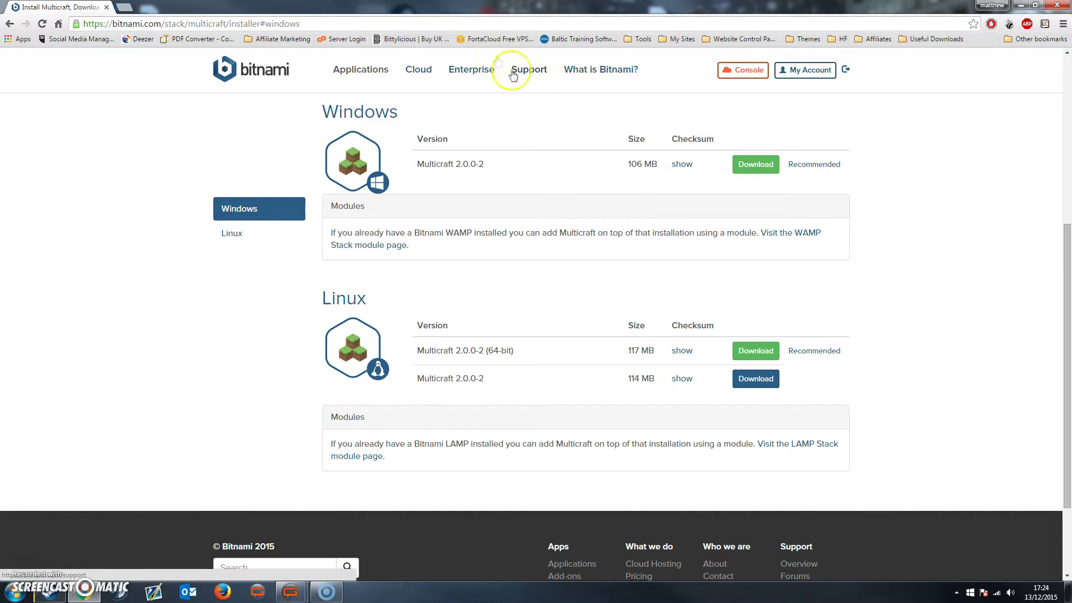
- Move the browser window off this screen and place the Multicraft Windows installer on the open desktop area
left_click_drag(448, 12, 1071, 140)
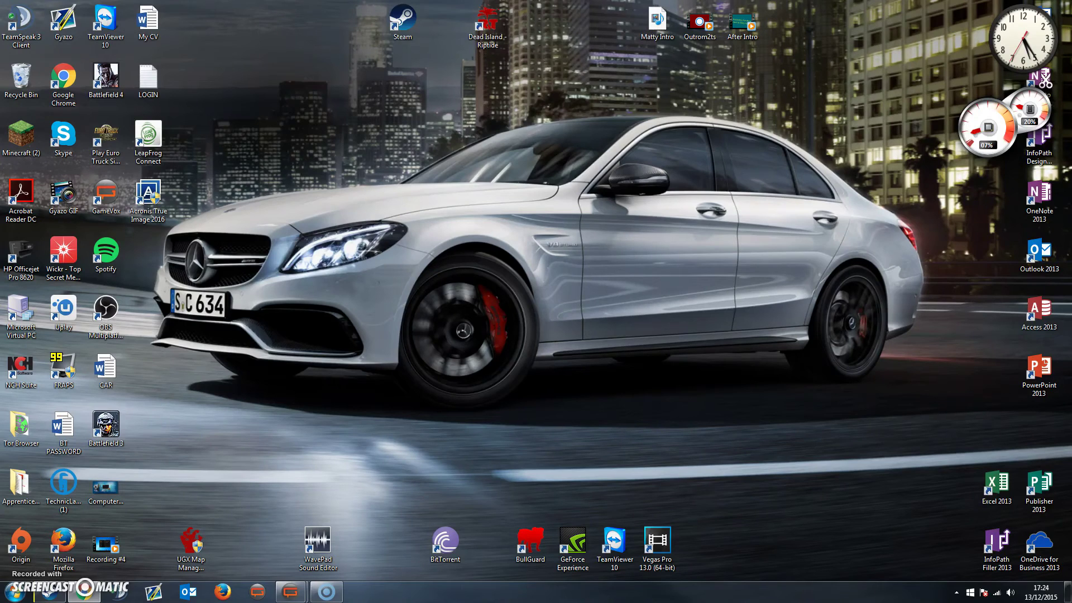
left_click_drag(1071, 89, 429, 177)
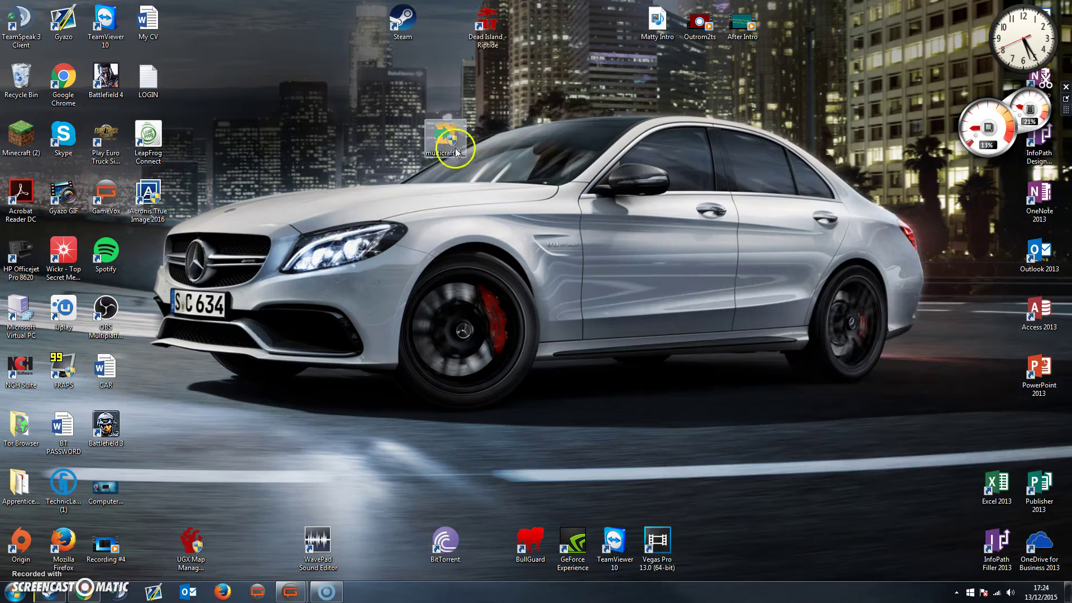
left_click_drag(461, 141, 461, 199)
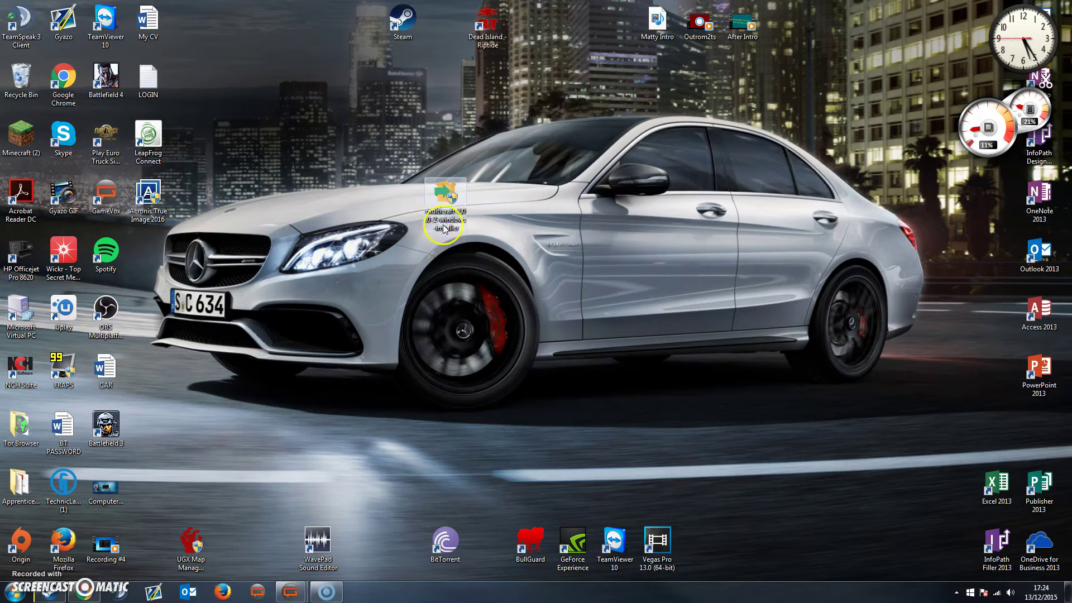
- Run the Multicraft installer, continue despite the antivirus warning and accept the installation folder C:\Bitnami\multicraft-2.0.0-2
double_click(448, 212)
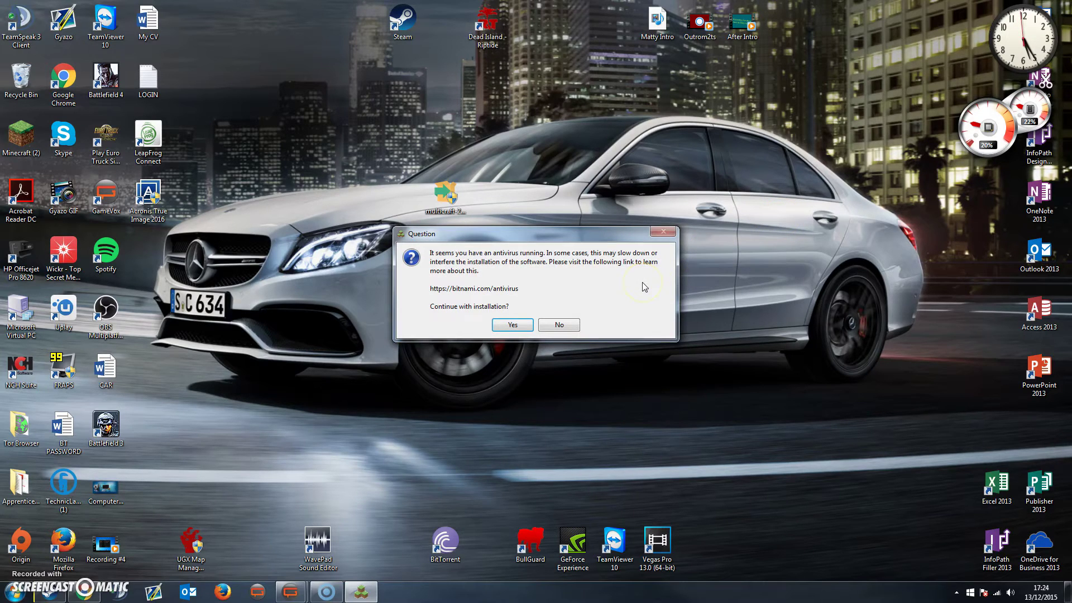
left_click(514, 326)
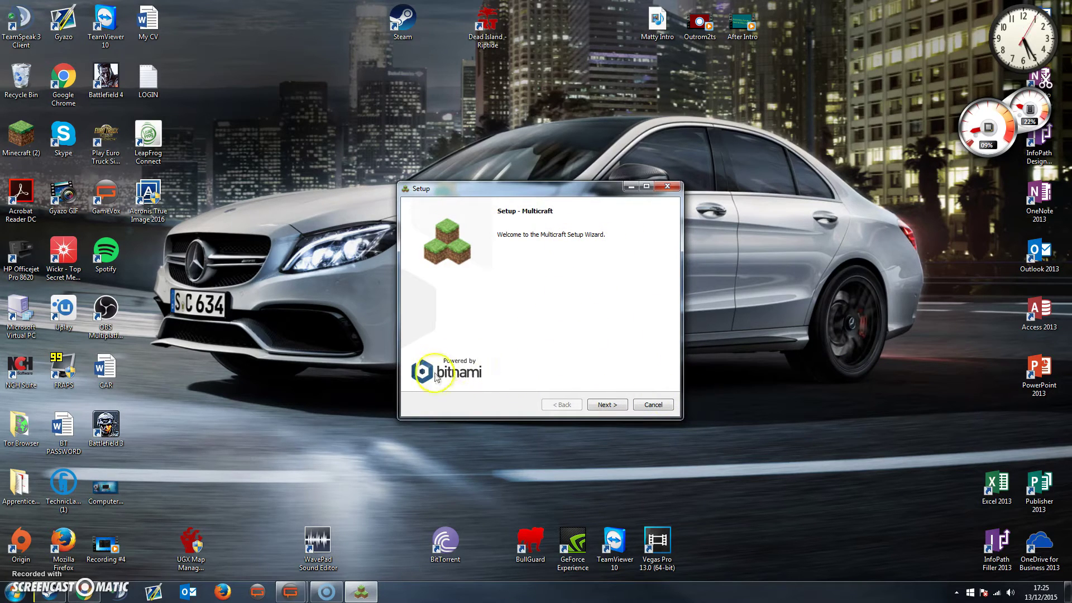
left_click(608, 404)
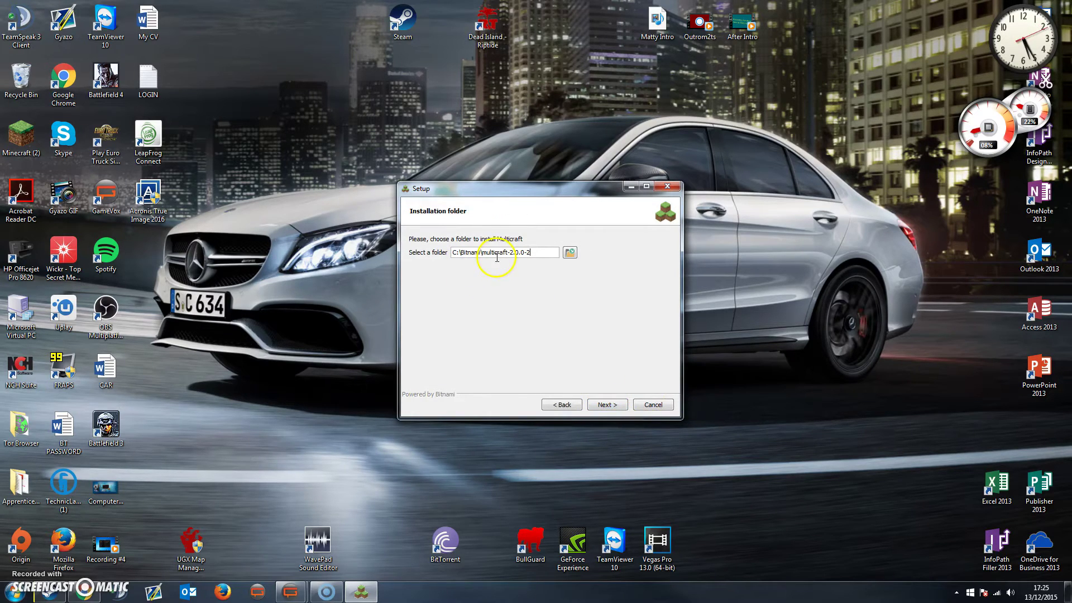
left_click(608, 404)
- Fill in the admin account's real name, e-mail address and login name
type("Matthew")
key("Tab")
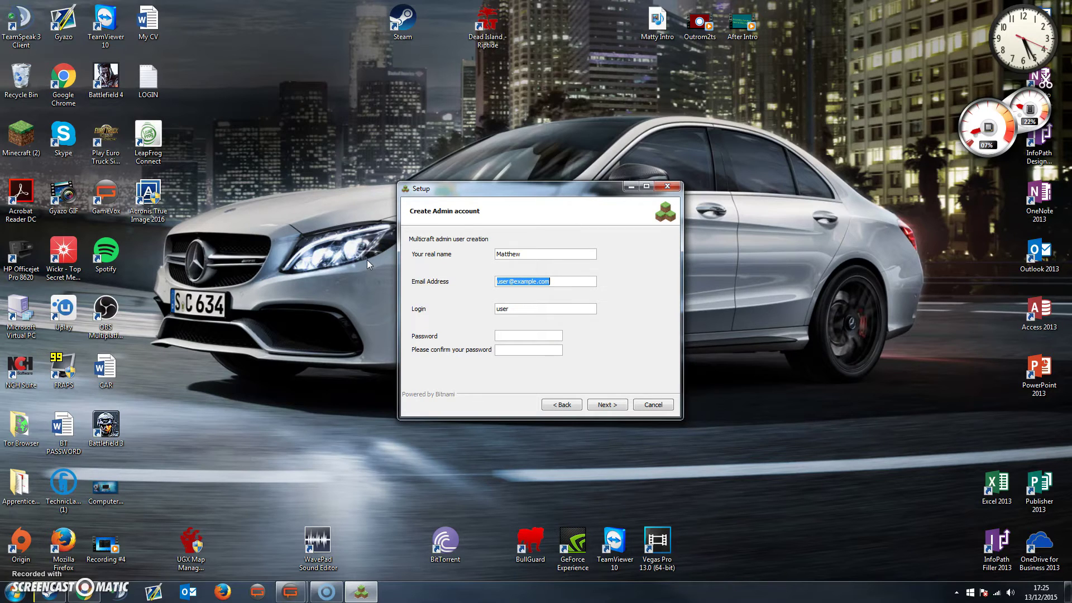
type("youtube@e")
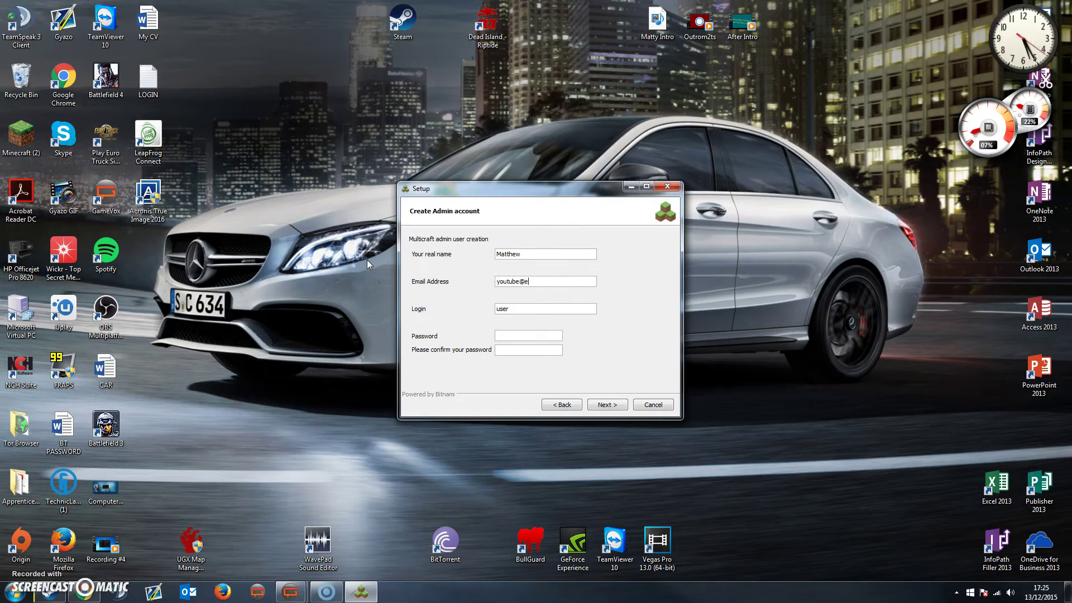
type("xample.com")
key("Tab")
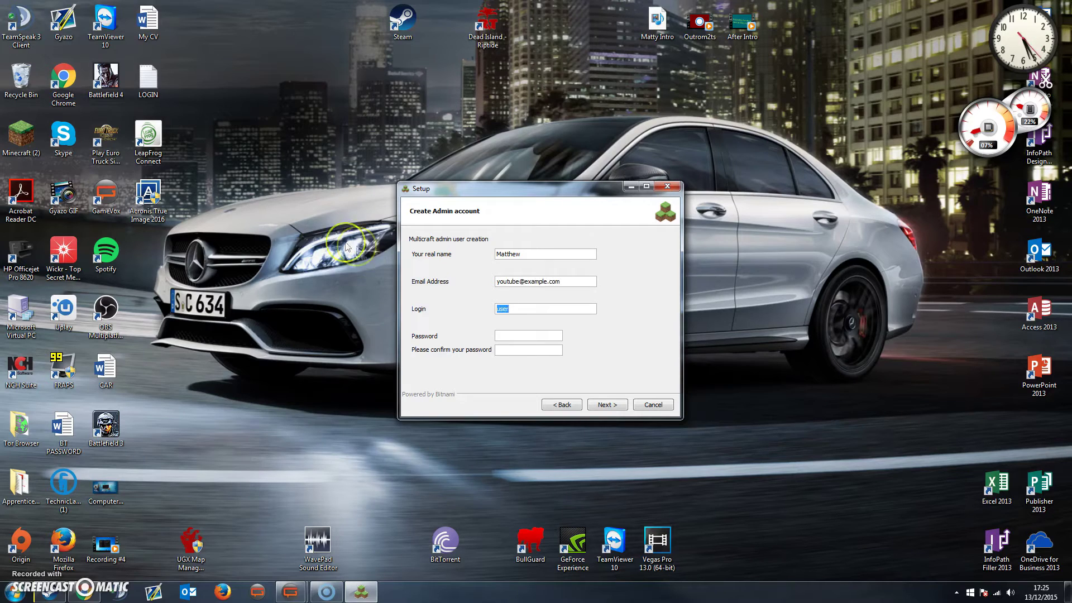
type("matthew")
key("Tab")
- Try to continue the setup with a first password entered and confirmed for the admin account
type("********")
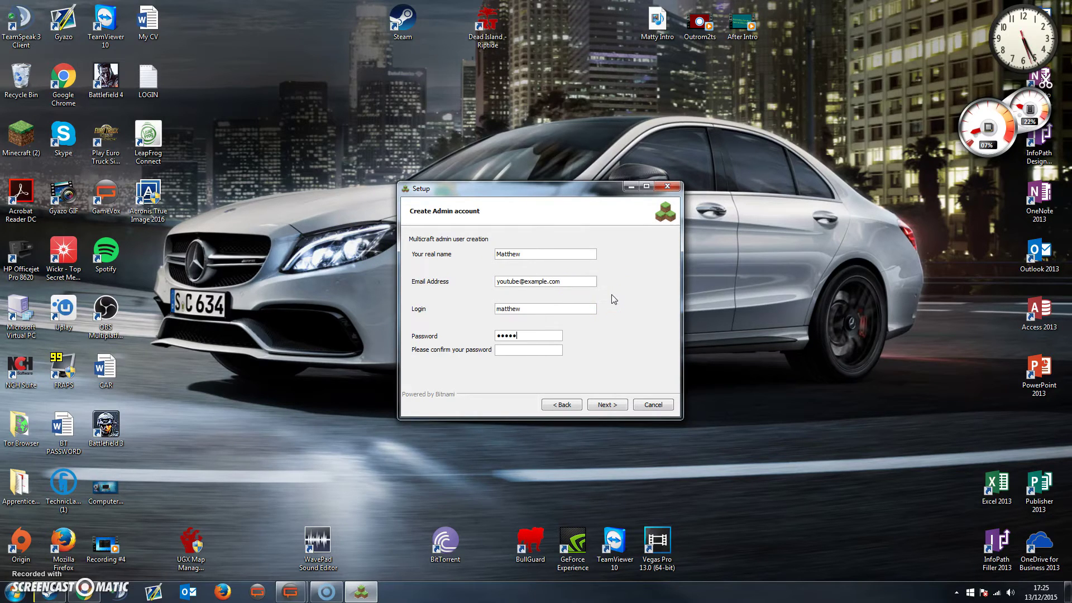
key("ctrl+a")
type("*******************")
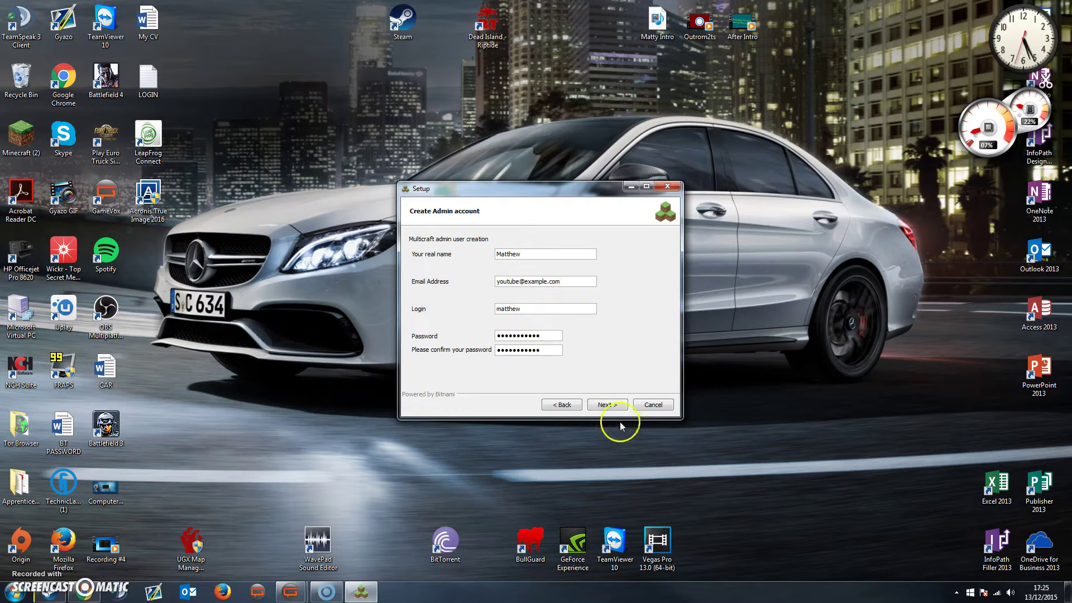
left_click(604, 407)
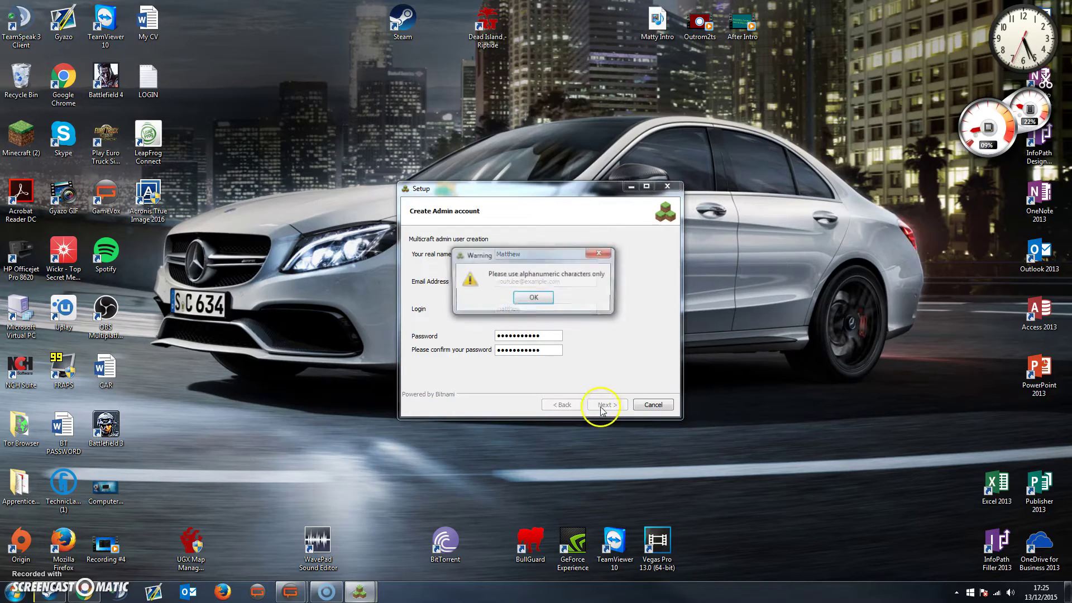
left_click(528, 300)
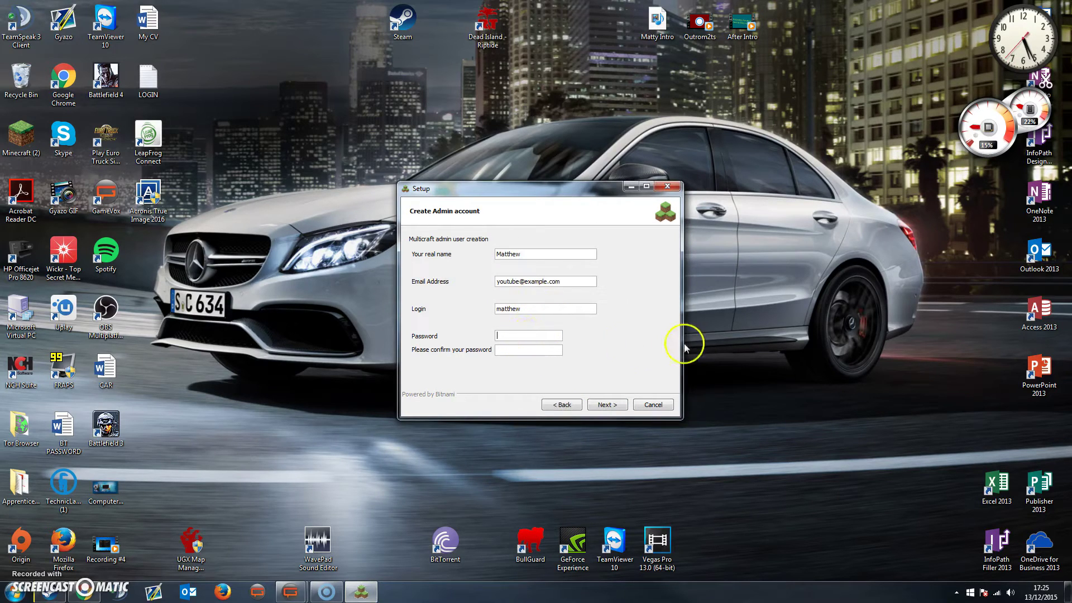
- Enter and confirm a different admin account password and continue to the SMTP settings
type("••••••••••")
key("Tab")
type("•••••")
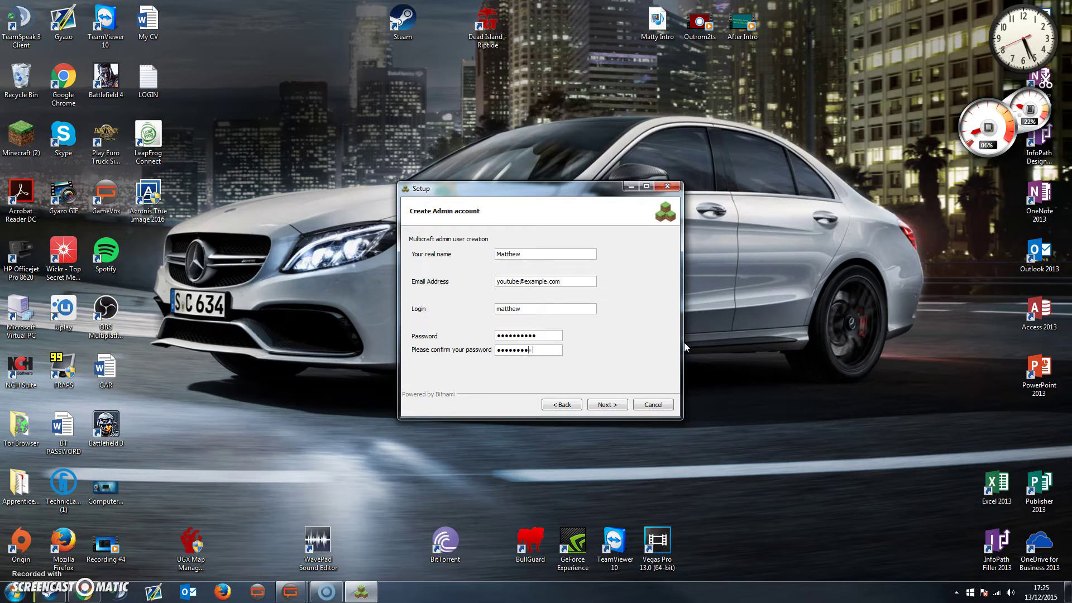
left_click(607, 404)
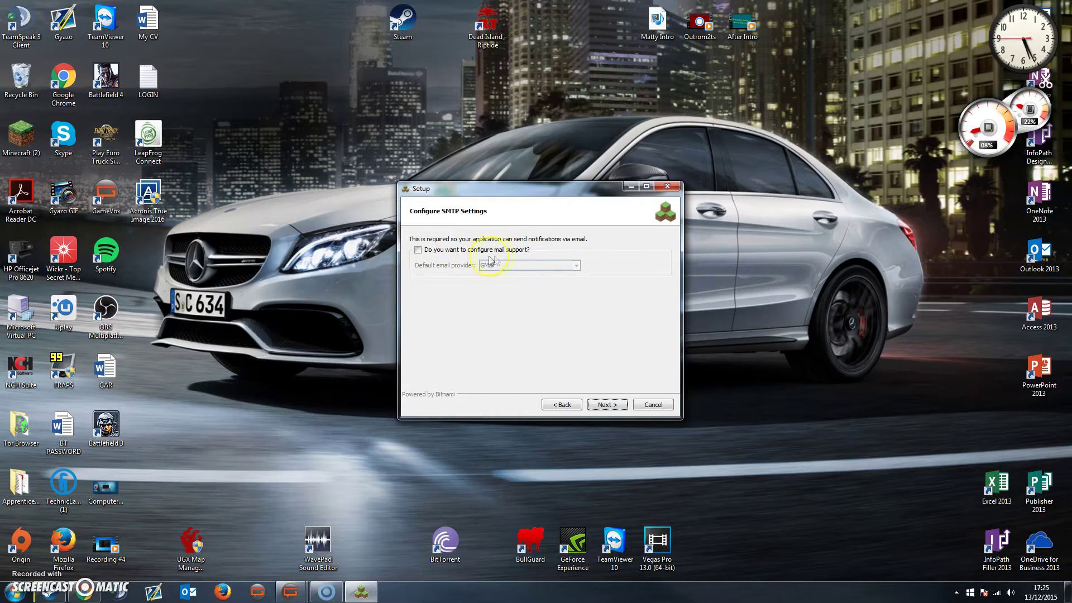
left_click(417, 250)
left_click(547, 268)
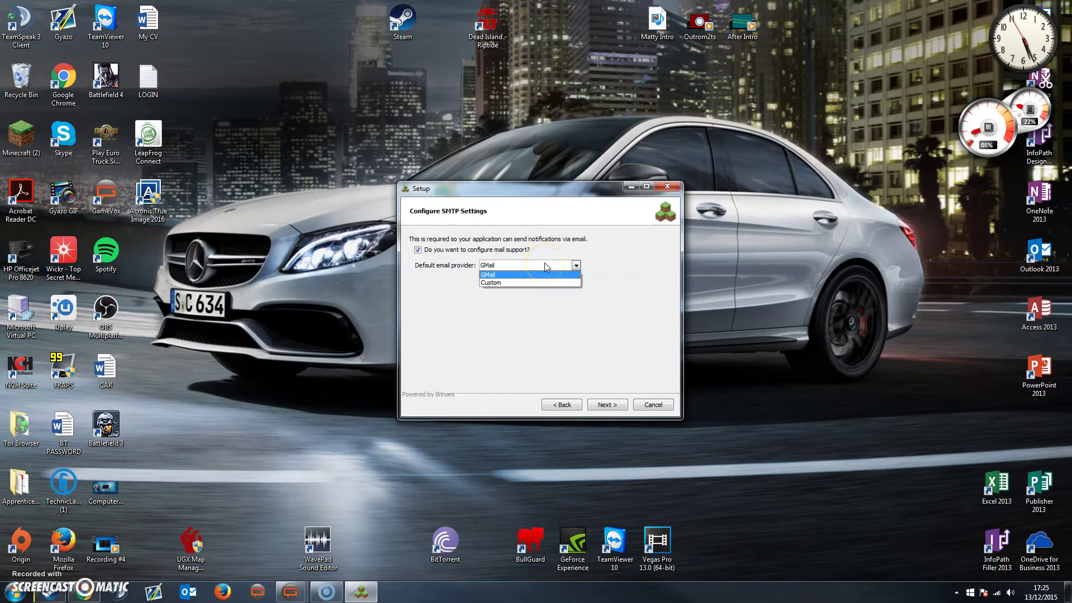
left_click(544, 262)
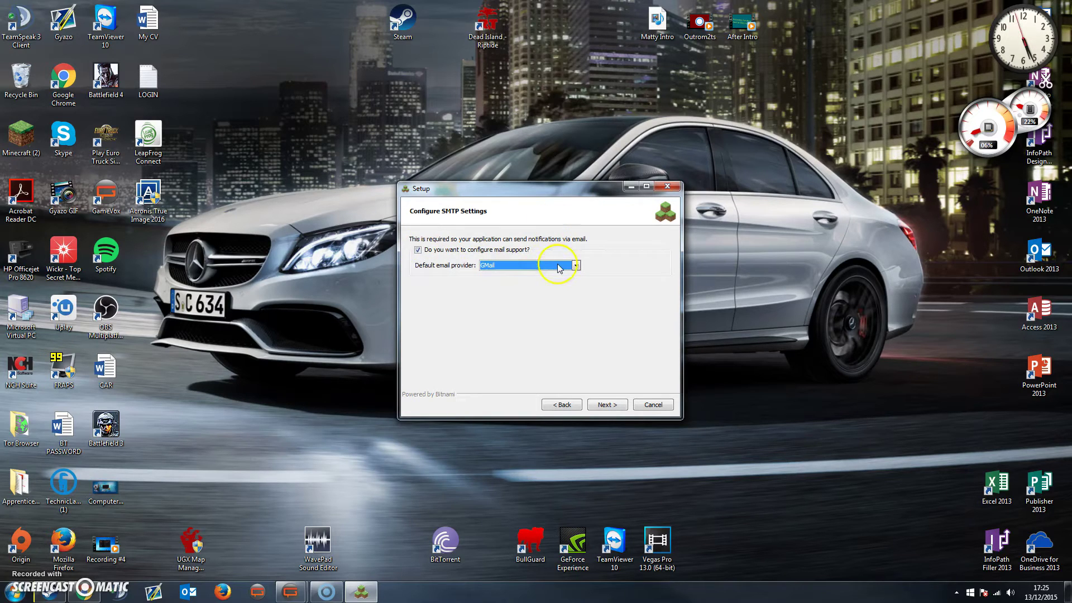
left_click(559, 266)
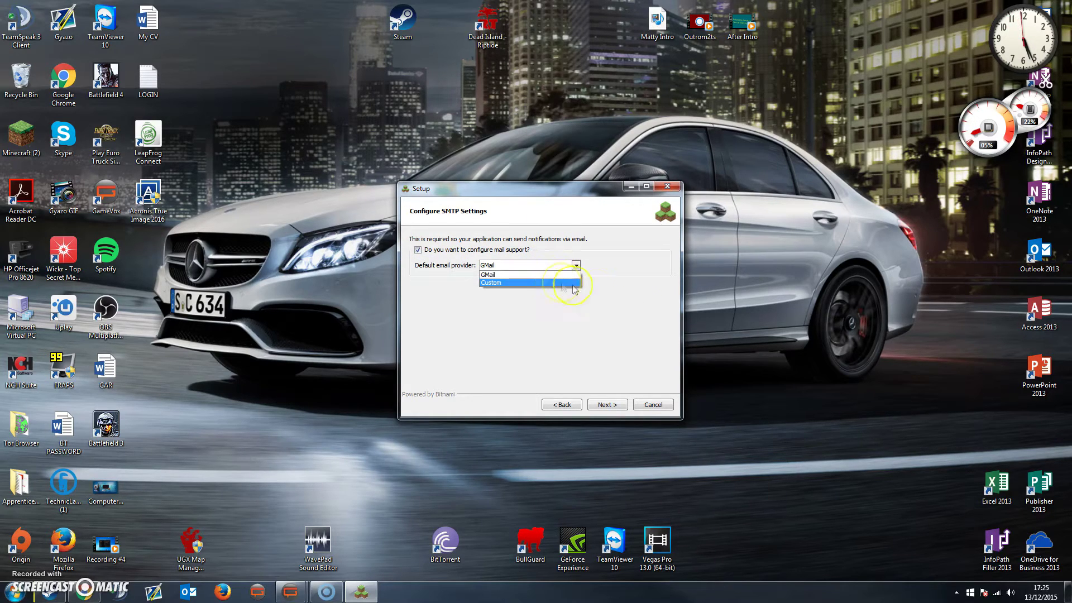
left_click(631, 298)
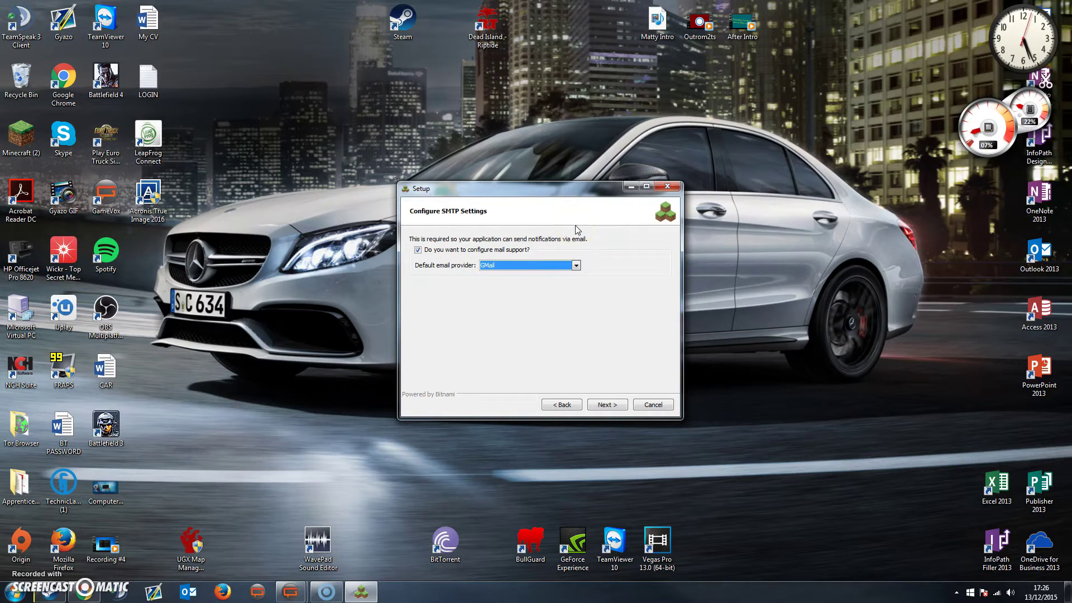
left_click(454, 252)
left_click(420, 251)
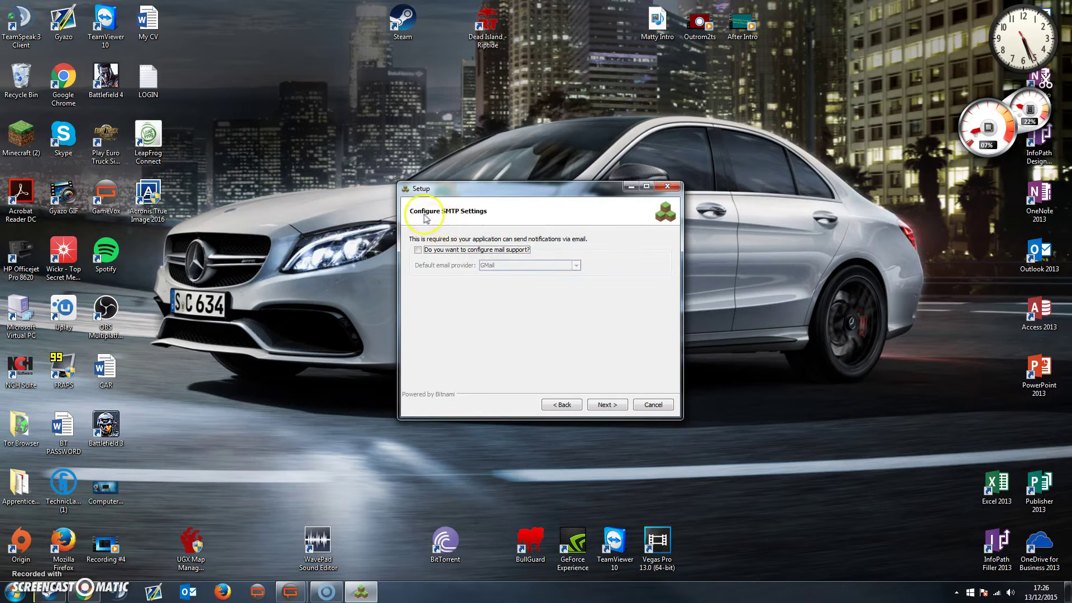
- Continue without configuring mail support and start the Multicraft installation
left_click(606, 404)
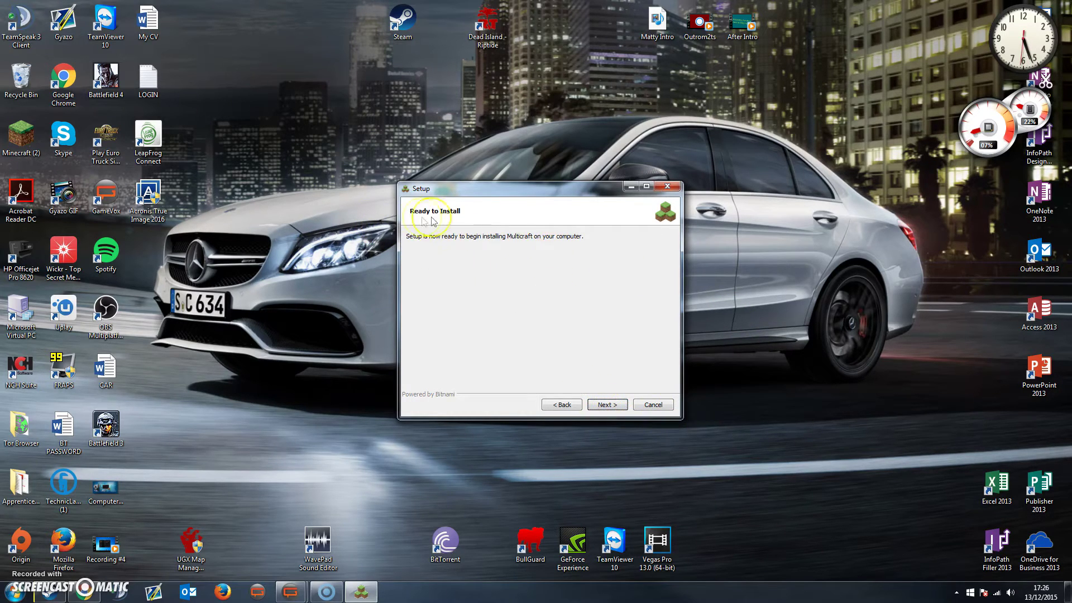
left_click(609, 407)
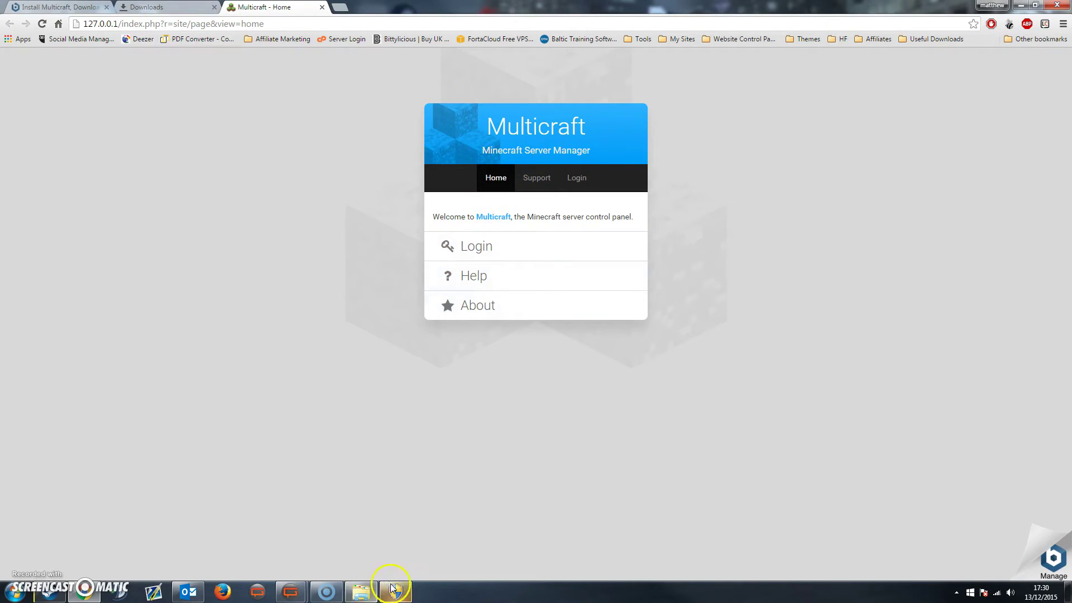
mouse_move(399, 591)
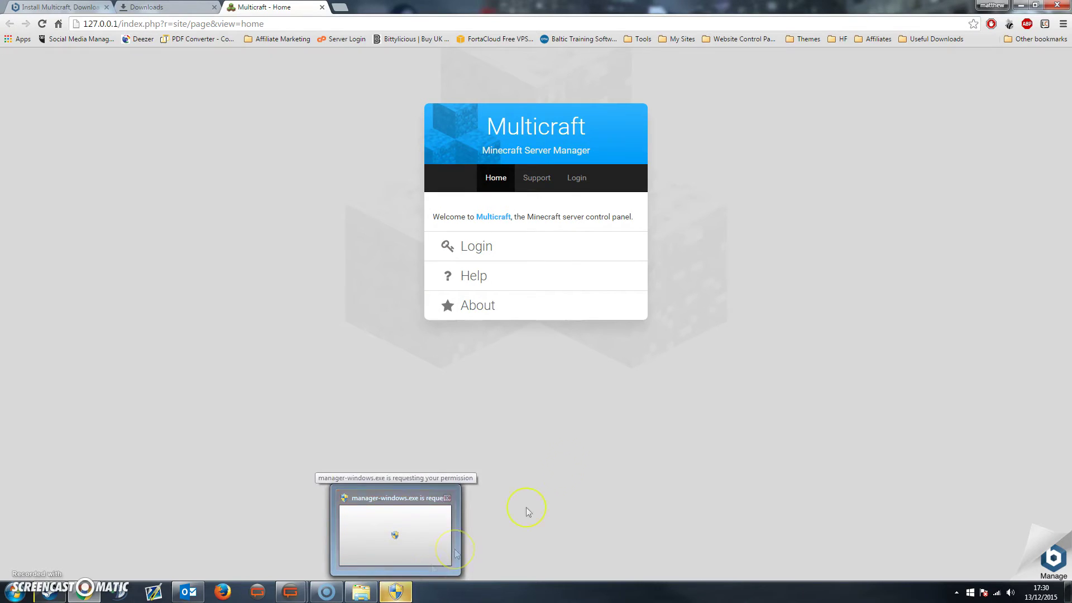
left_click(578, 400)
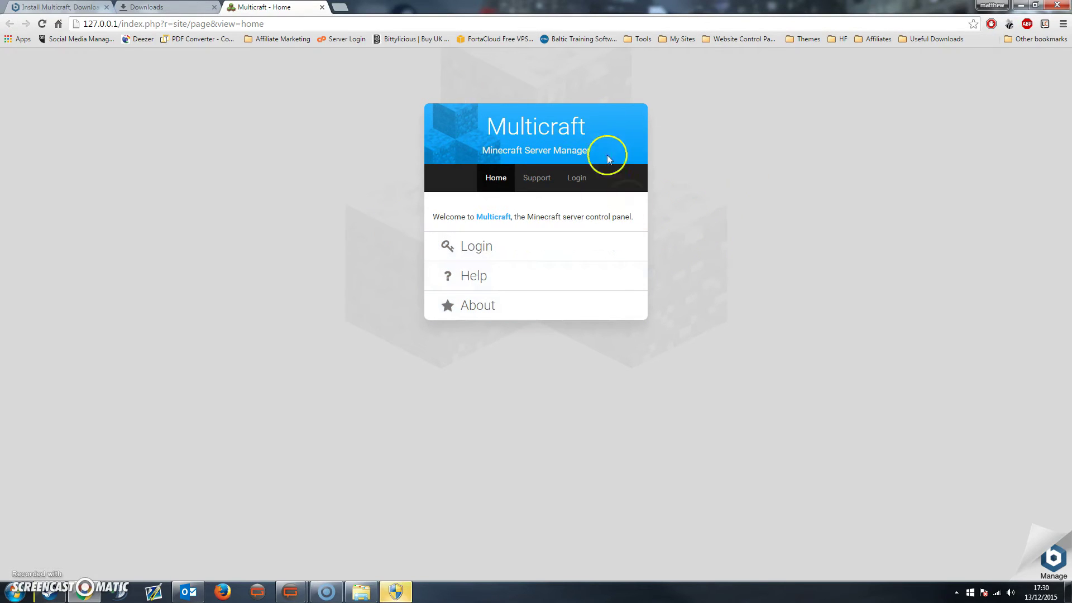
- Log in to the Multicraft control panel with the admin login name and account password, with Stay logged in enabled
left_click(467, 246)
left_click(478, 225)
type("matthew")
key("Tab")
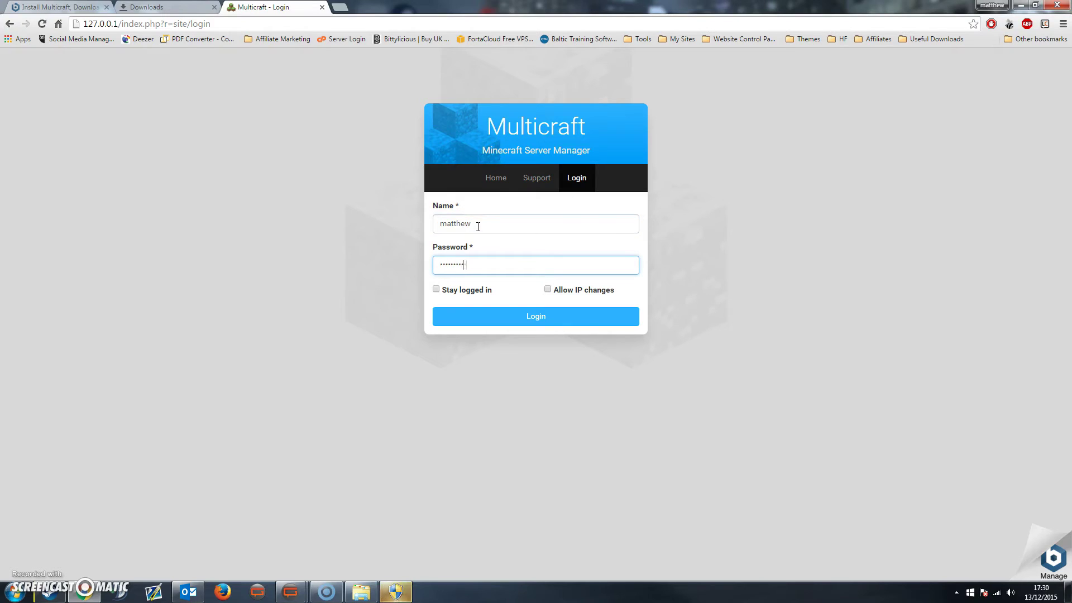
left_click(436, 289)
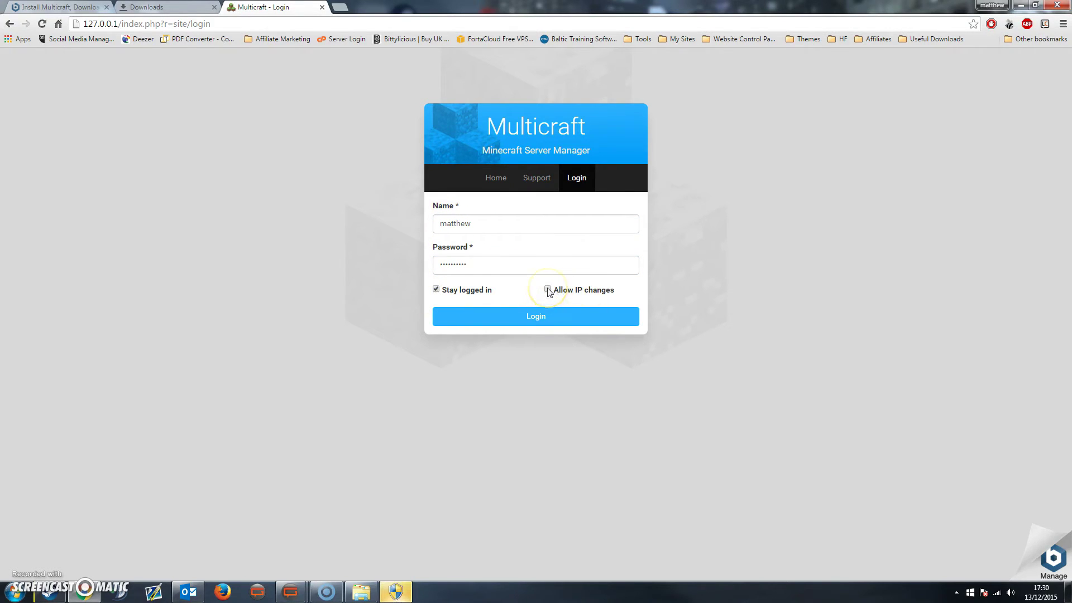
left_click(554, 318)
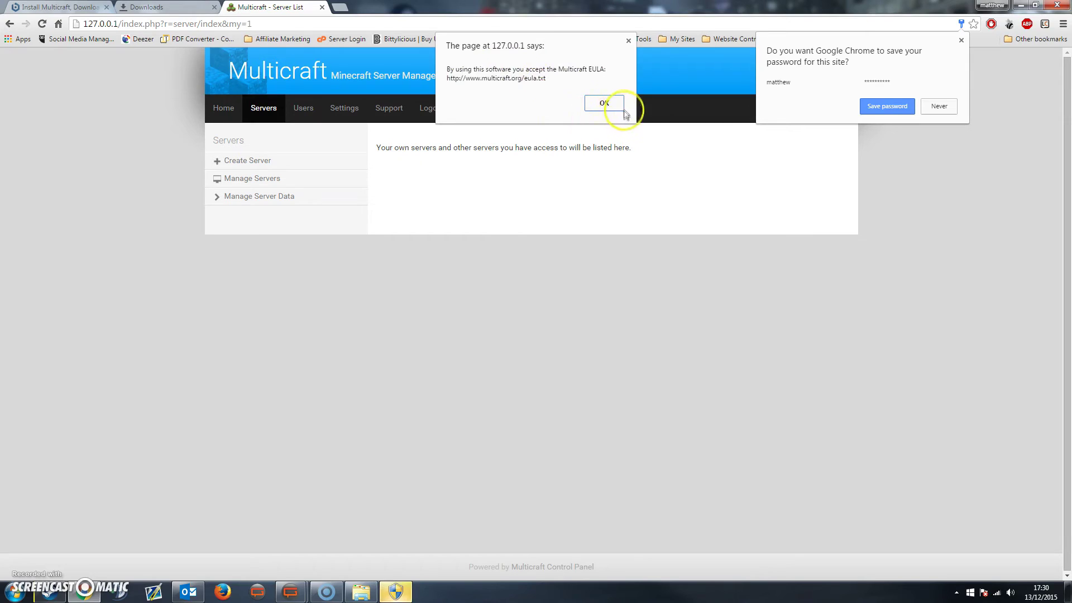
- Acknowledge the Multicraft EULA notice and let the browser save the login password for this site
left_click(606, 105)
left_click(876, 111)
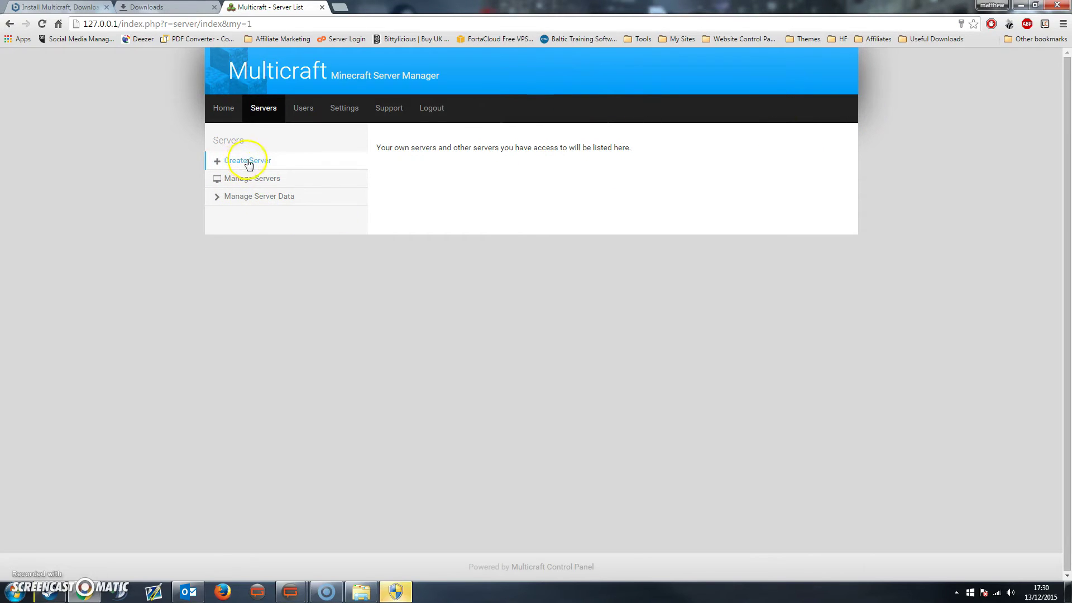
- Set the Minecraft EULA option to Automatically accept in the Multicraft settings
left_click(345, 110)
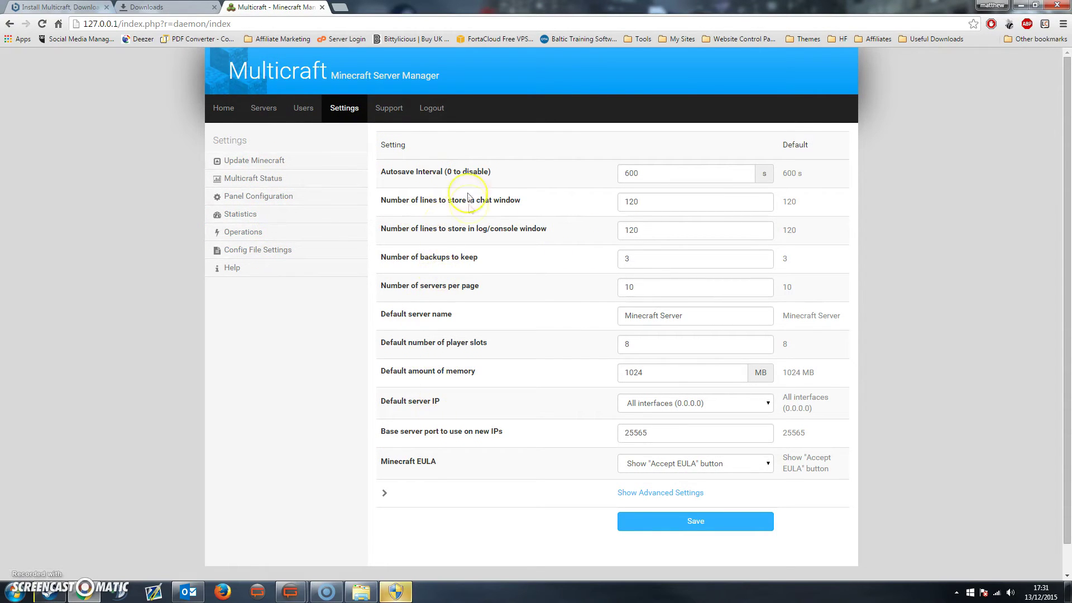
left_click(709, 463)
left_click(707, 464)
left_click(684, 465)
left_click(694, 498)
- Expand the advanced Multicraft settings and review the startup memory, crash check, restart and world save options
left_click(386, 494)
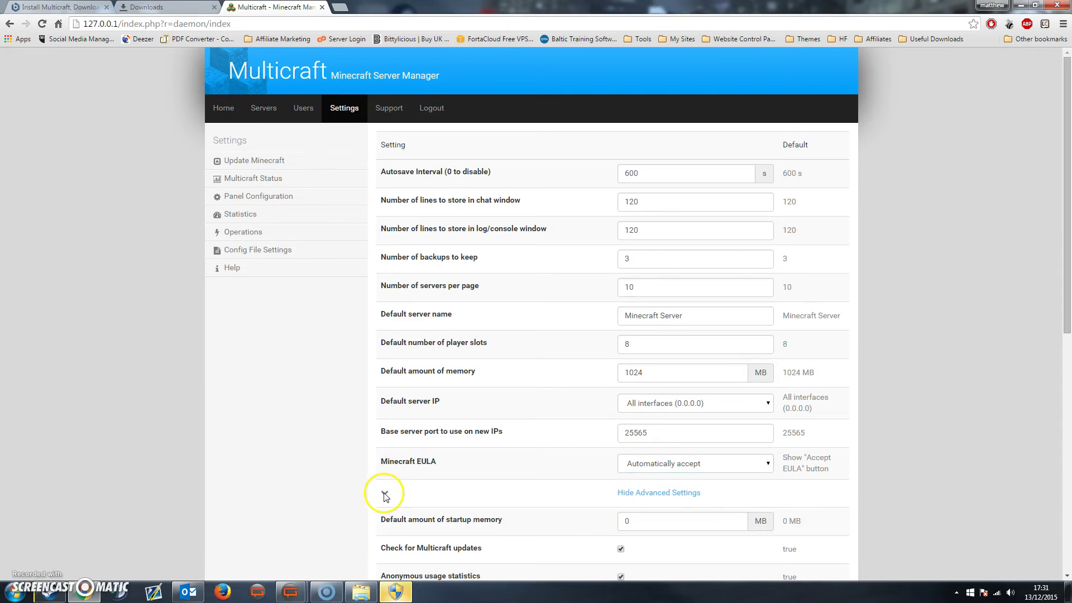
scroll(528, 411, "down", 3)
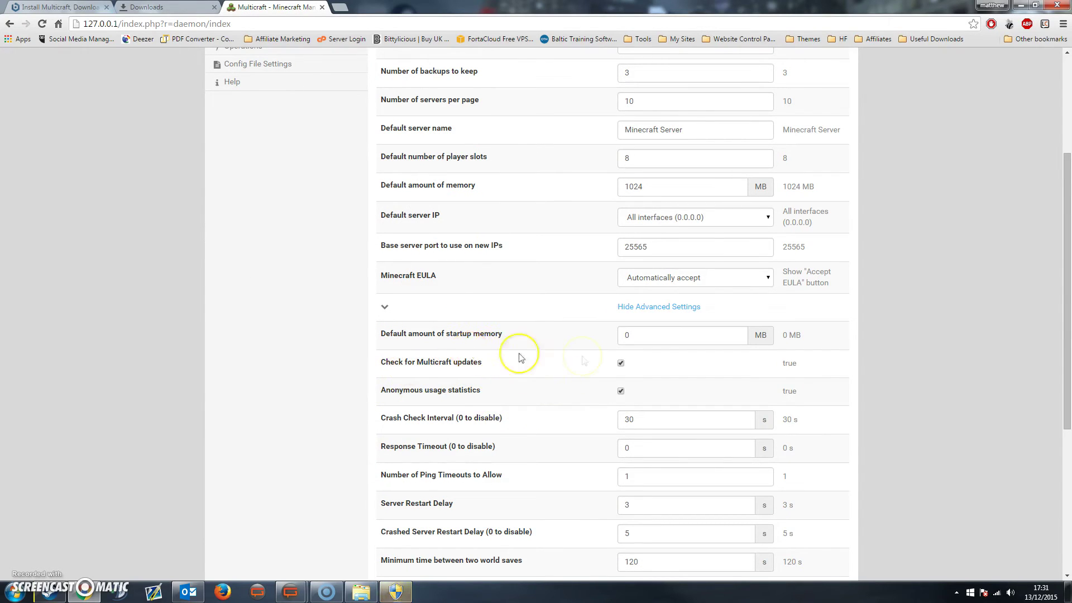
scroll(518, 357, "down", 5)
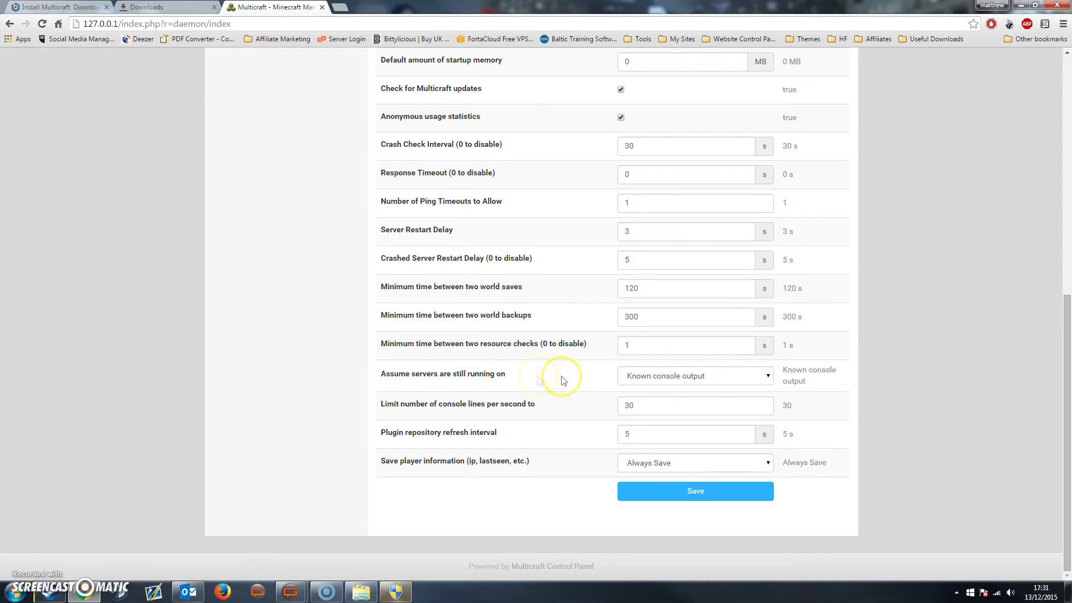
scroll(598, 378, "up", 8)
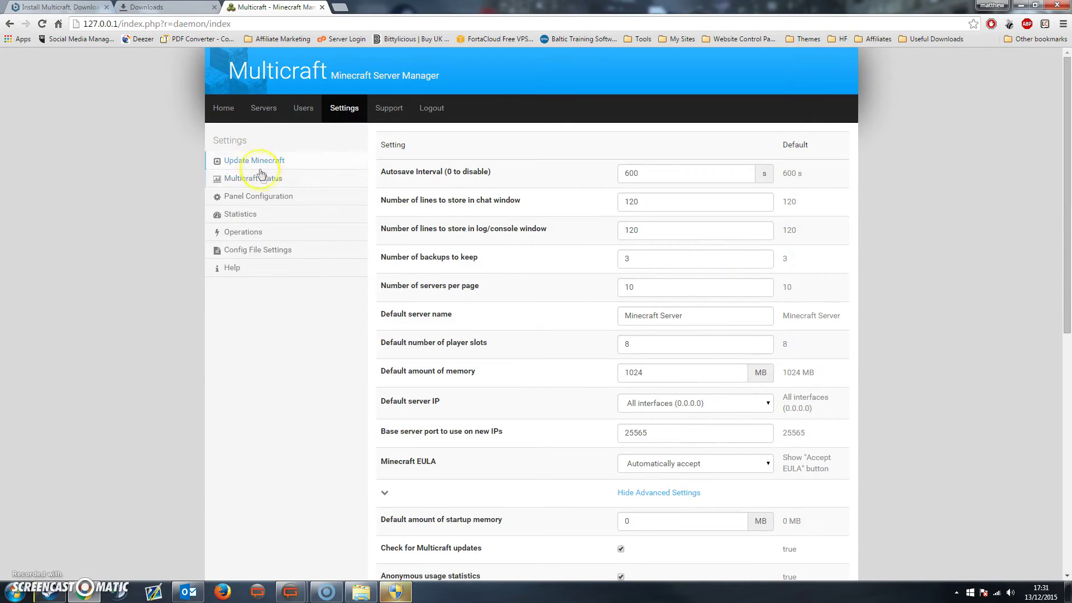
- Examine the Multicraft Status, Statistics, Operations and Config File Settings pages, returning to the settings overview after each
left_click(260, 177)
left_click(230, 161)
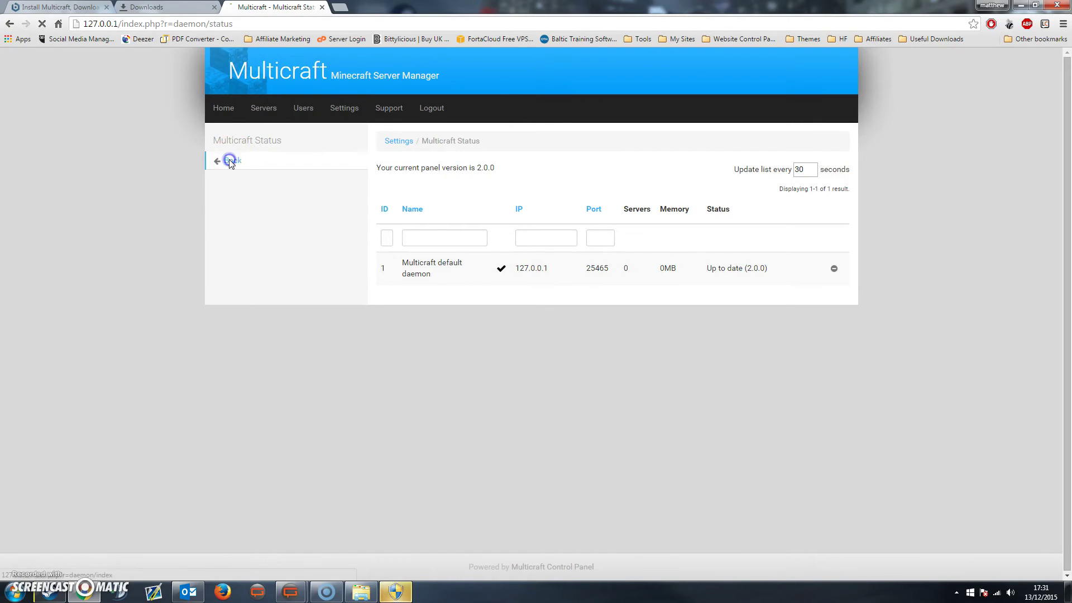
left_click(262, 211)
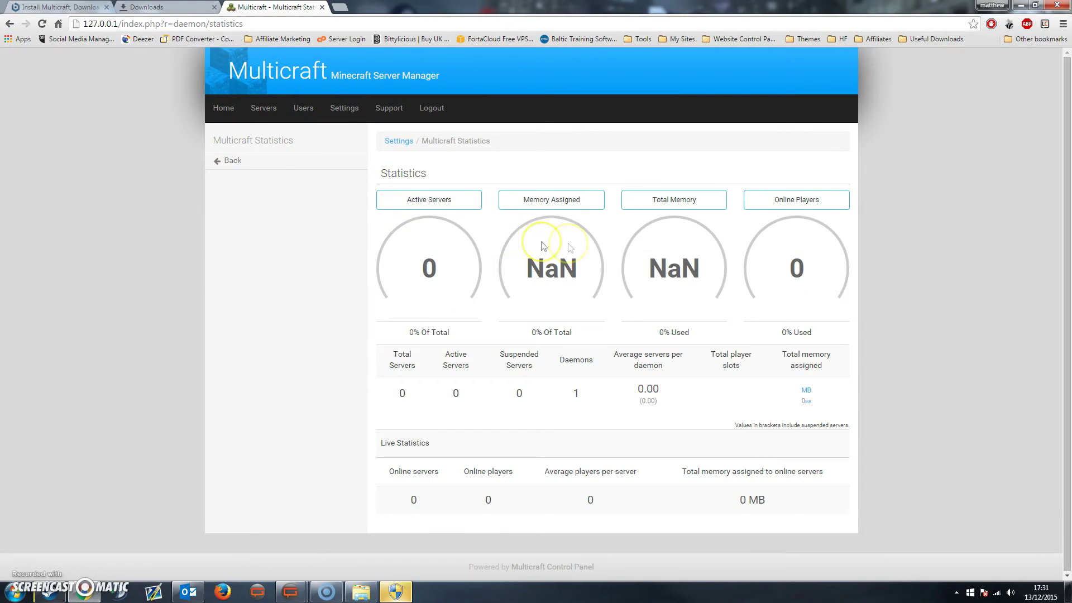
left_click(233, 163)
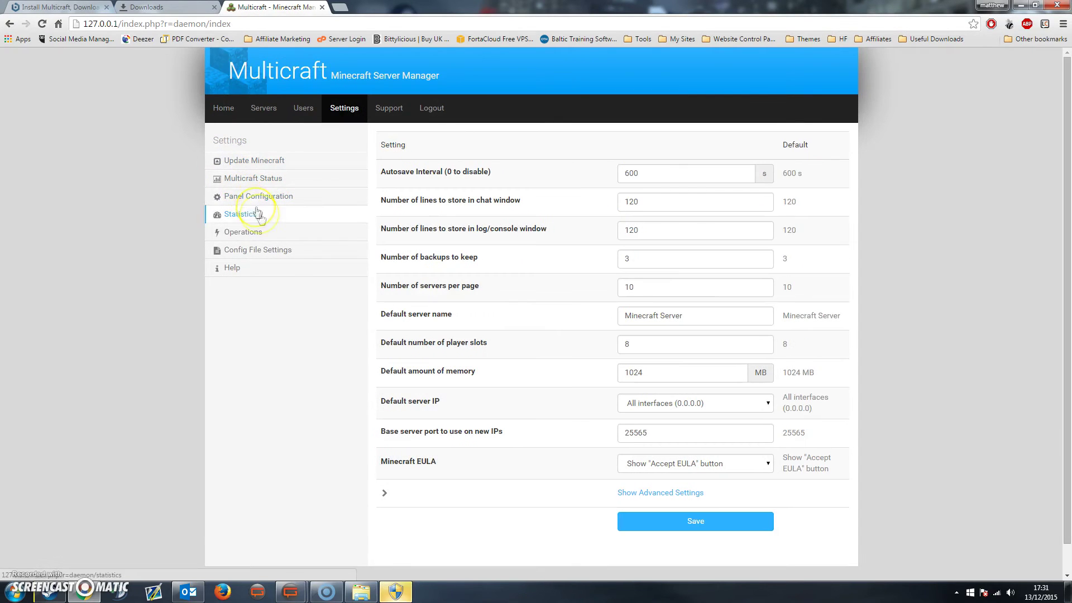
left_click(264, 234)
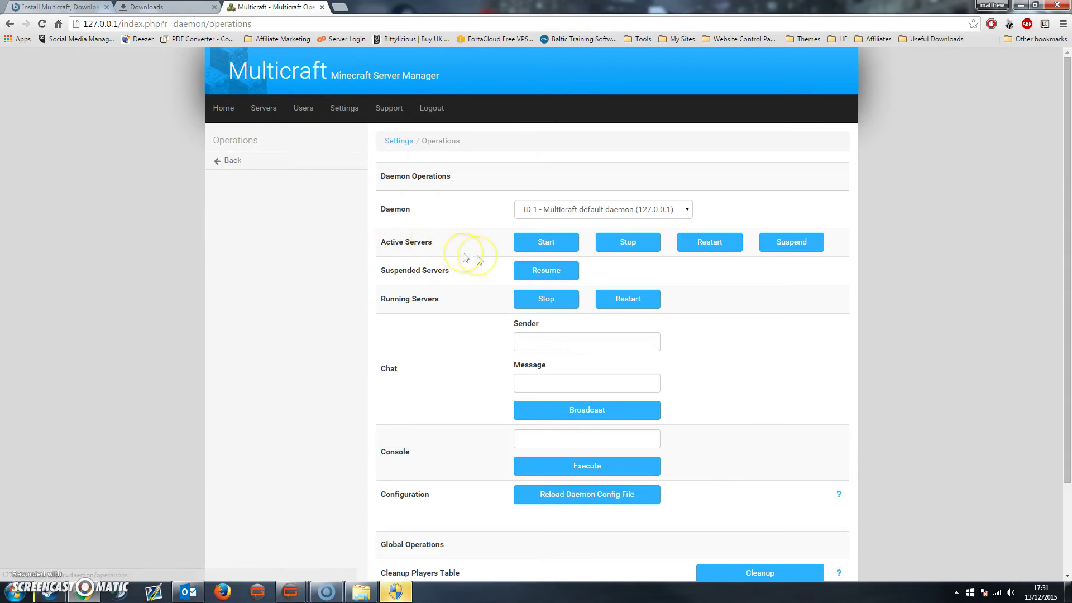
left_click(233, 162)
left_click(258, 250)
left_click(230, 179)
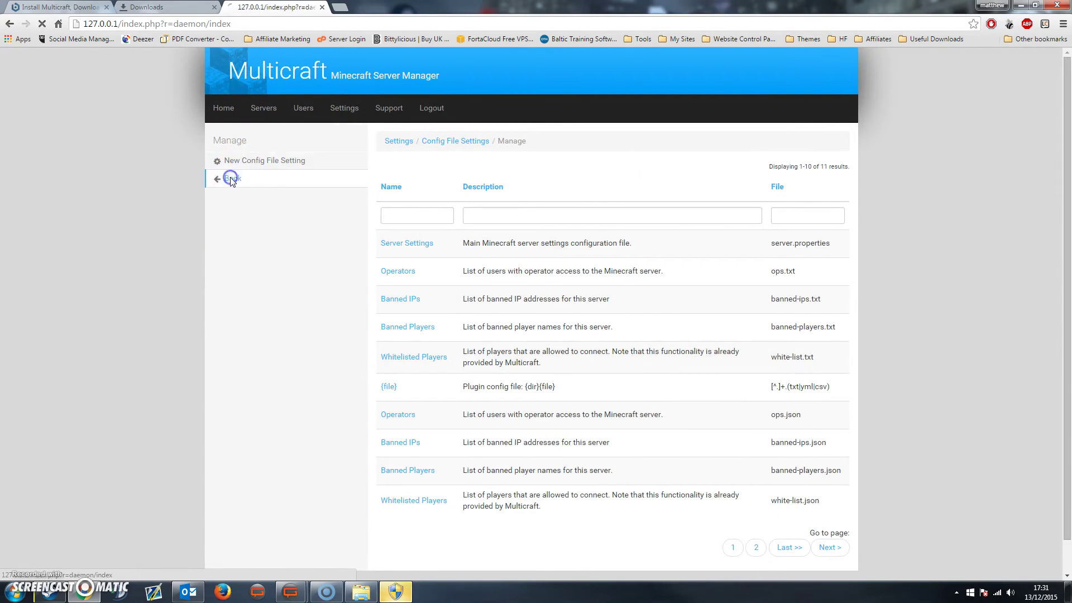
- Start creating a new server with the name Youtube and 5 player slots
left_click(266, 108)
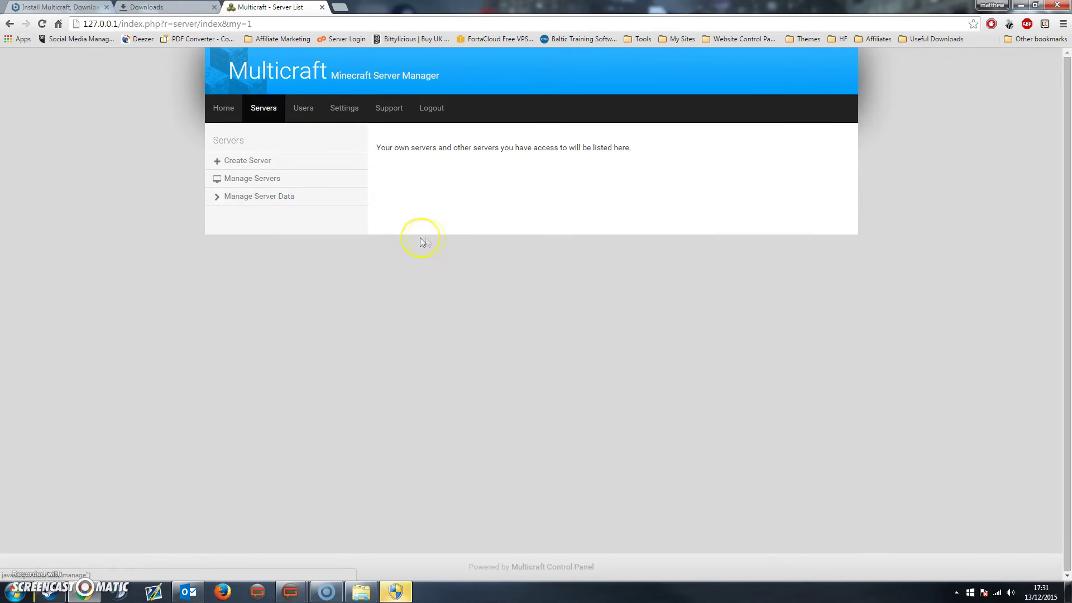
left_click(256, 162)
left_click(642, 217)
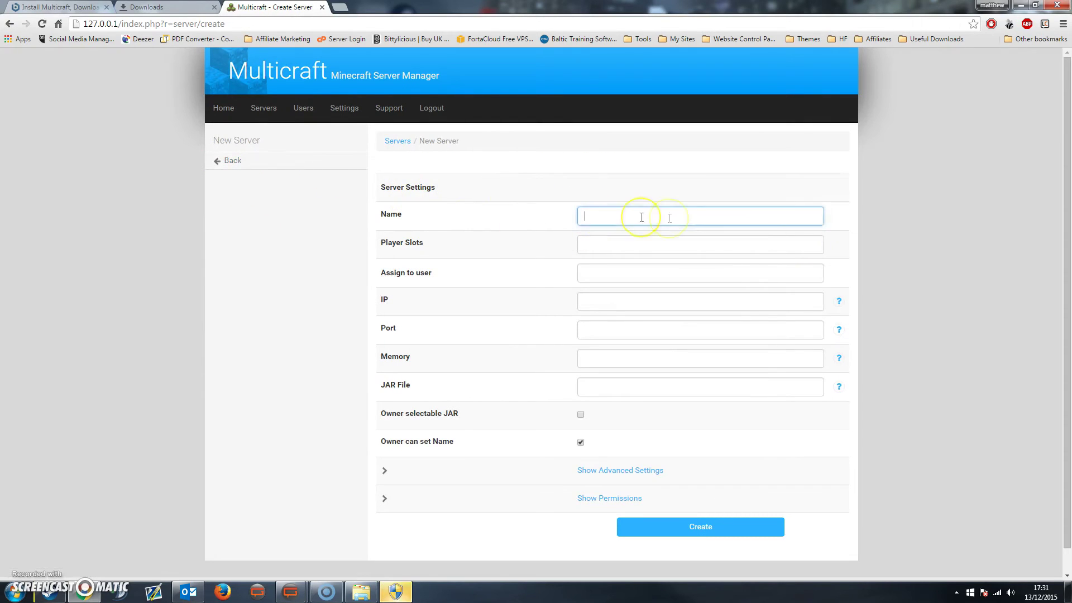
type("Youtube")
left_click(808, 240)
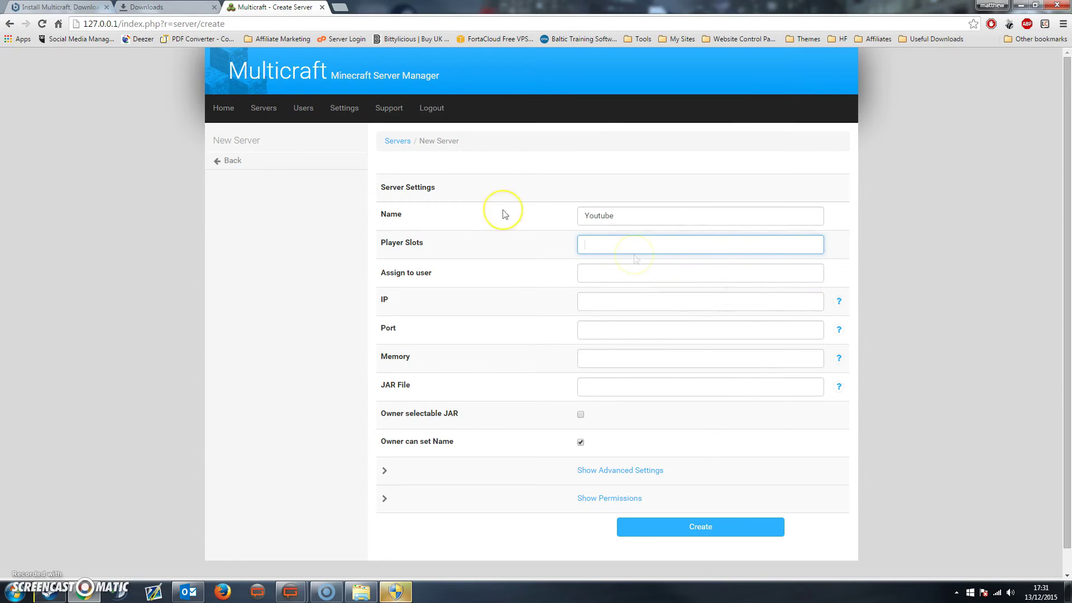
type("5")
- Leave the new server's IP empty, and set its port to 25565 and its memory to 1024
left_click(633, 300)
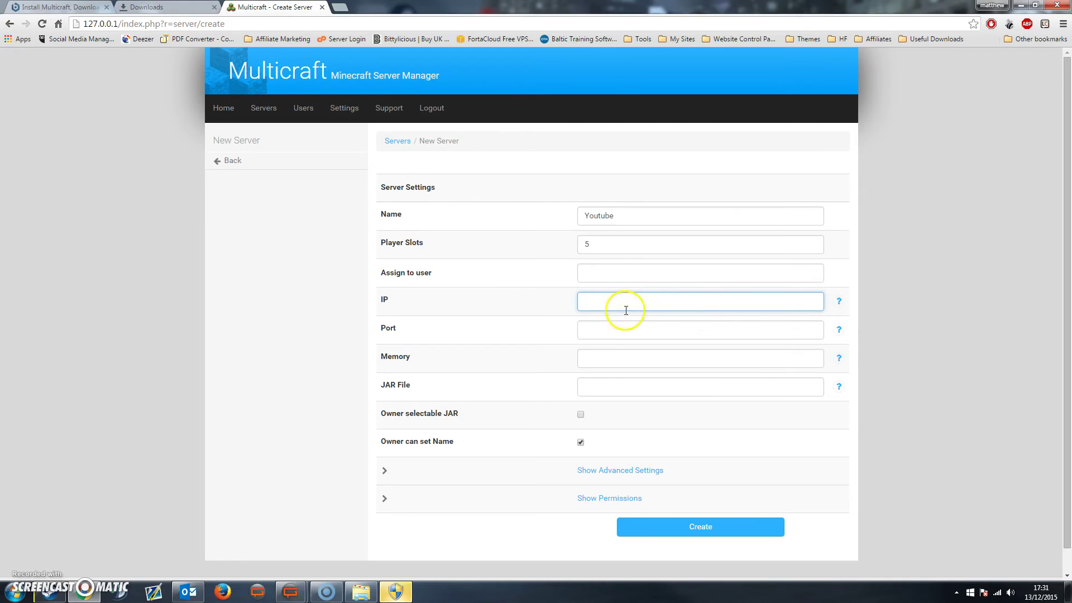
left_click(631, 336)
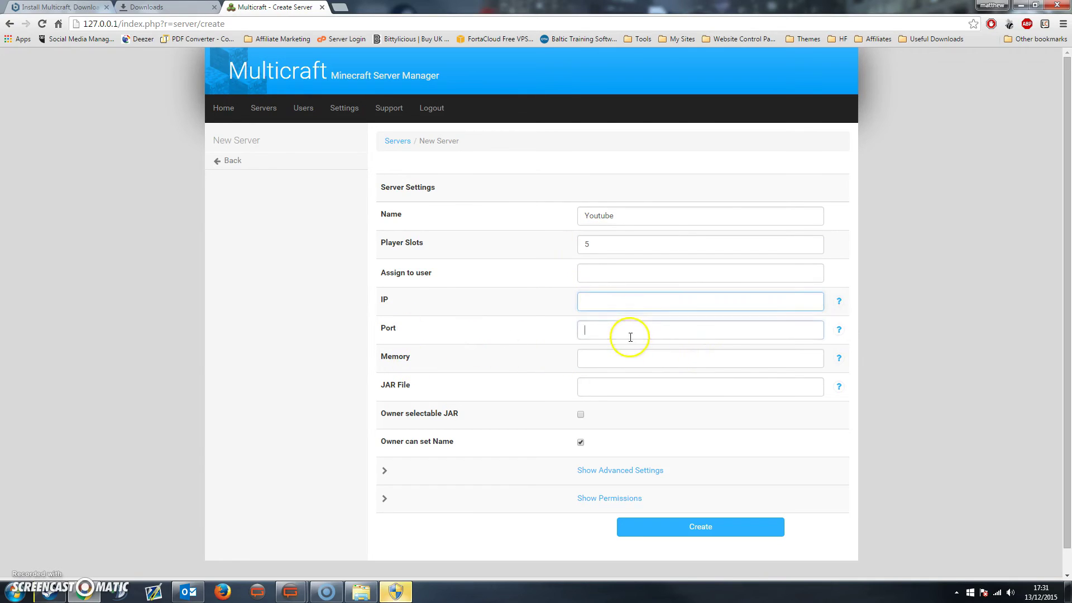
type("25565")
left_click(600, 353)
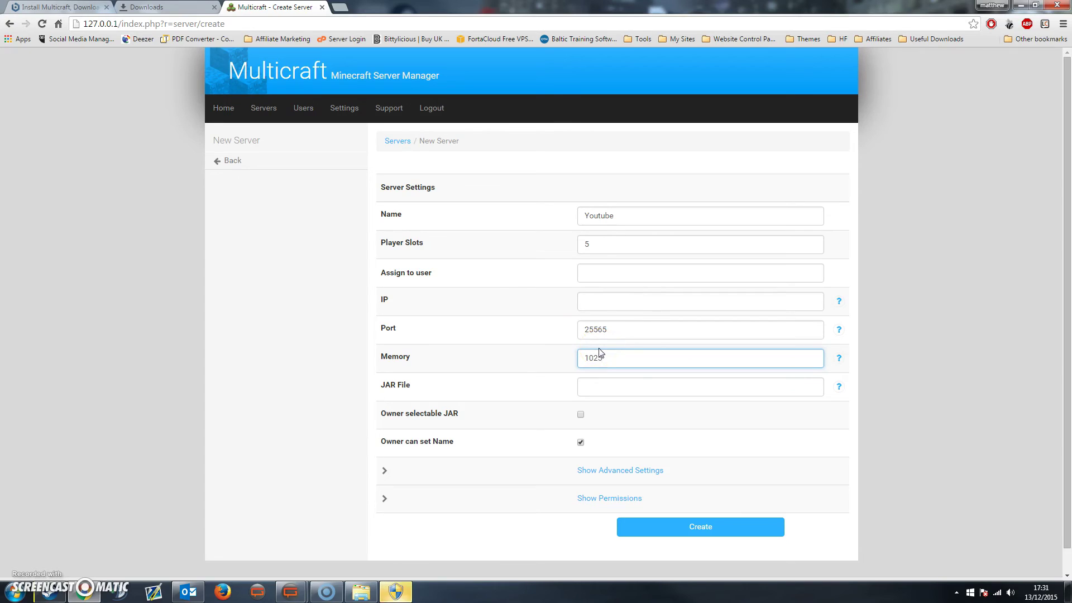
left_click(664, 383)
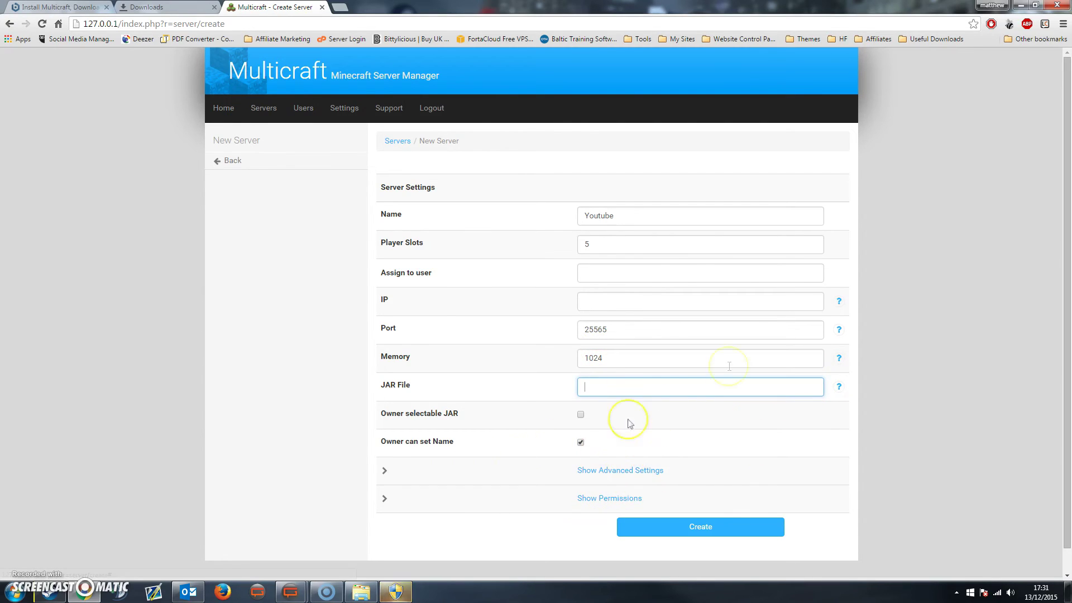
- Review the new server's advanced settings, including startup memory, owner rights and crash detection options, and its permissions
left_click(601, 472)
scroll(792, 447, "down", 10)
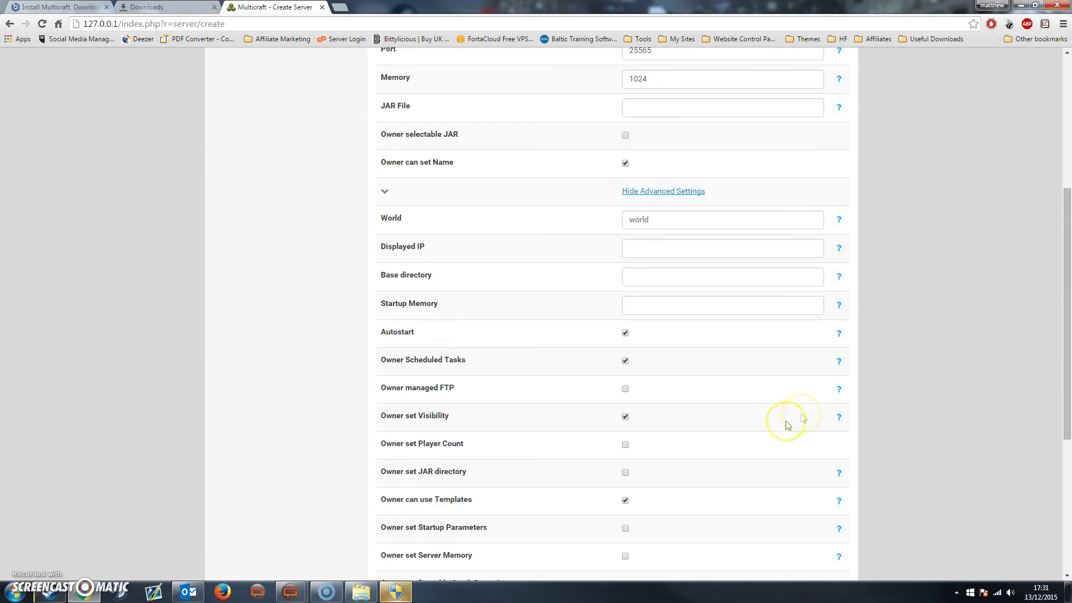
scroll(546, 326, "up", 3)
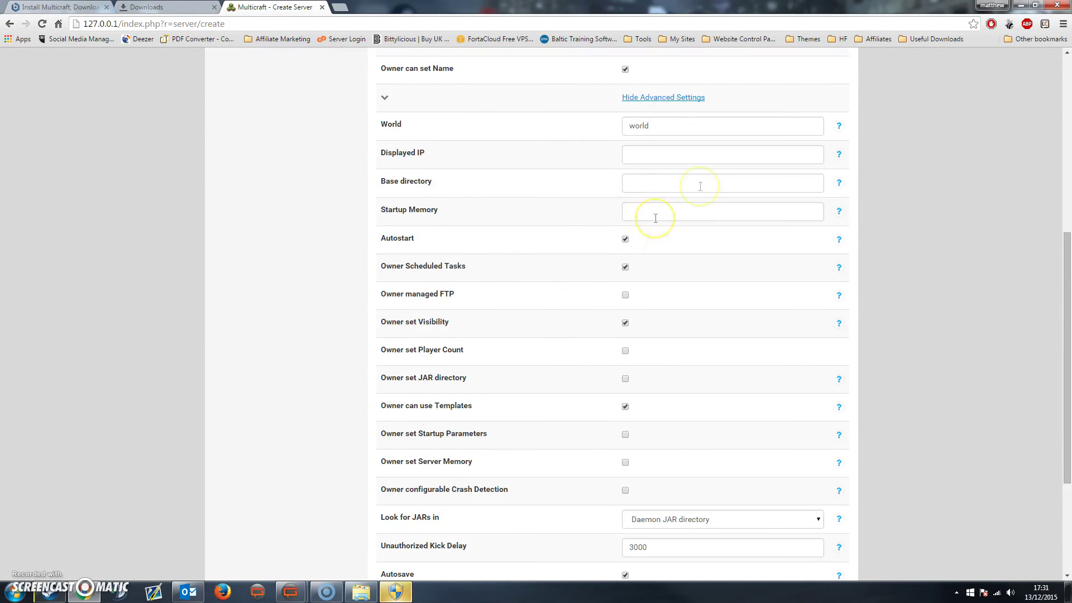
left_click(689, 210)
scroll(581, 286, "down", 2)
scroll(580, 287, "down", 2)
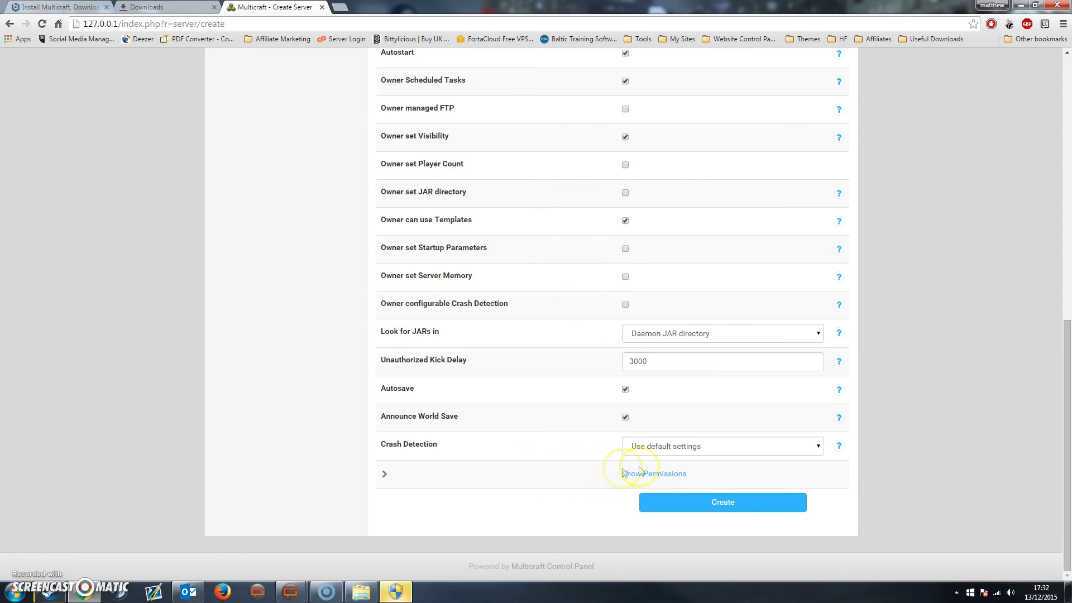
left_click(672, 448)
left_click(674, 450)
left_click(672, 474)
scroll(823, 446, "down", 2)
scroll(813, 419, "up", 20)
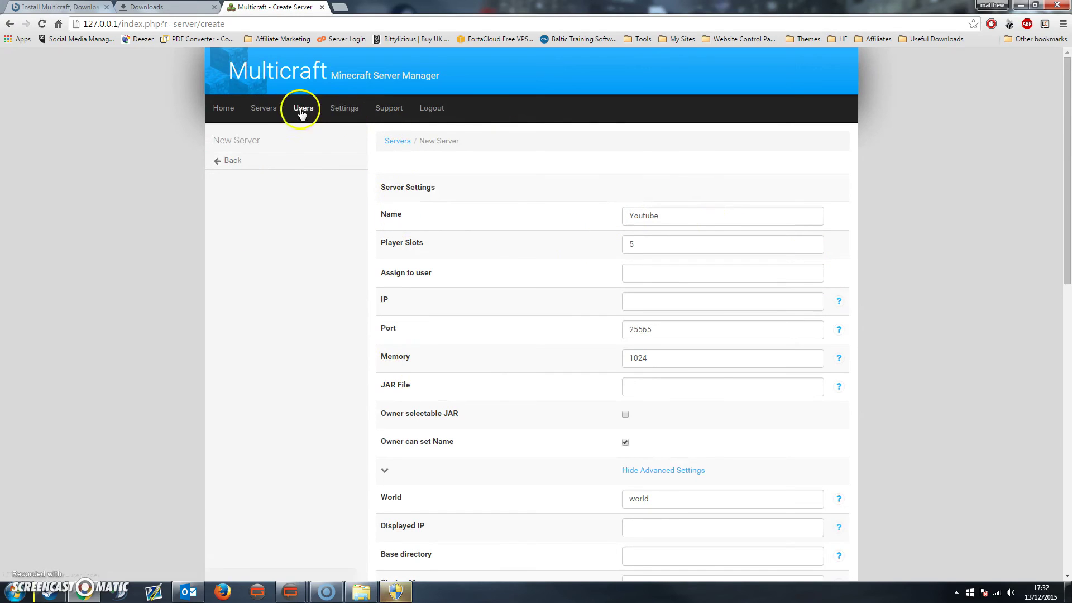
- Leave the new server form without saving its changes and view the Support page
left_click(388, 109)
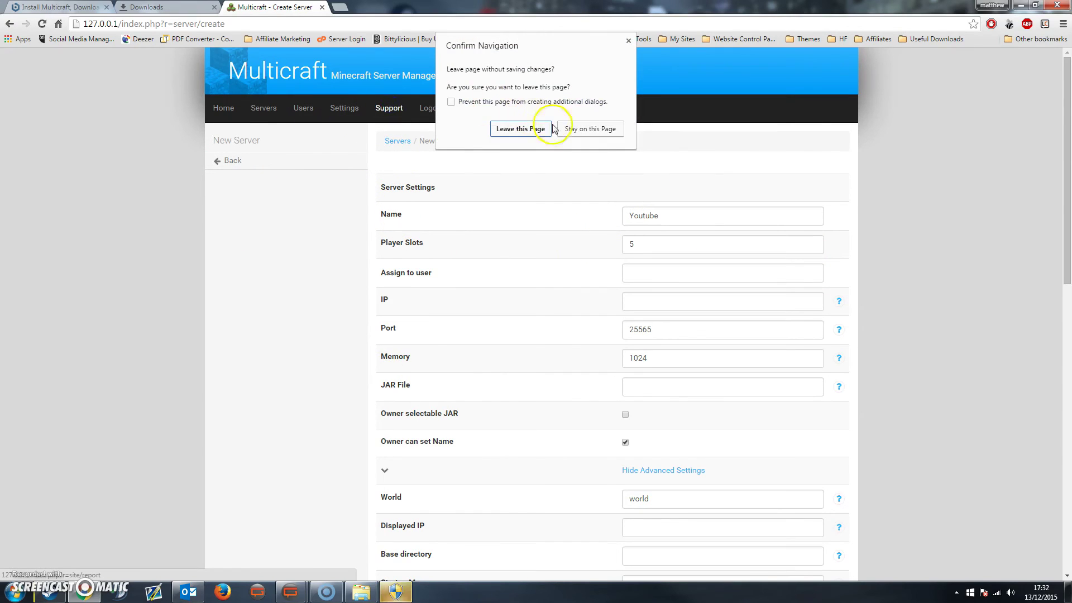
left_click(602, 131)
left_click(386, 110)
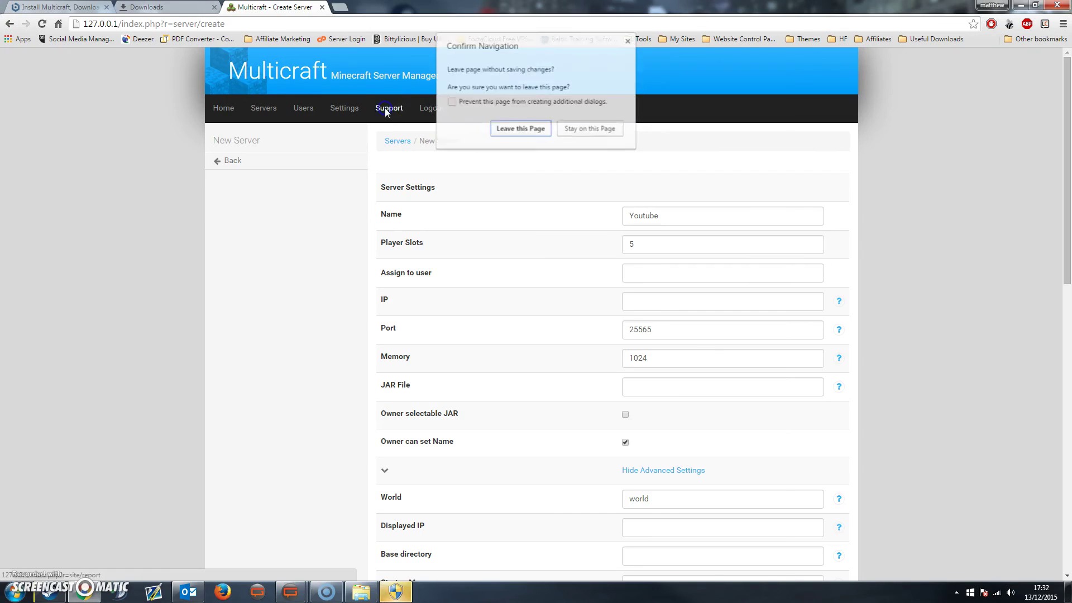
left_click(511, 130)
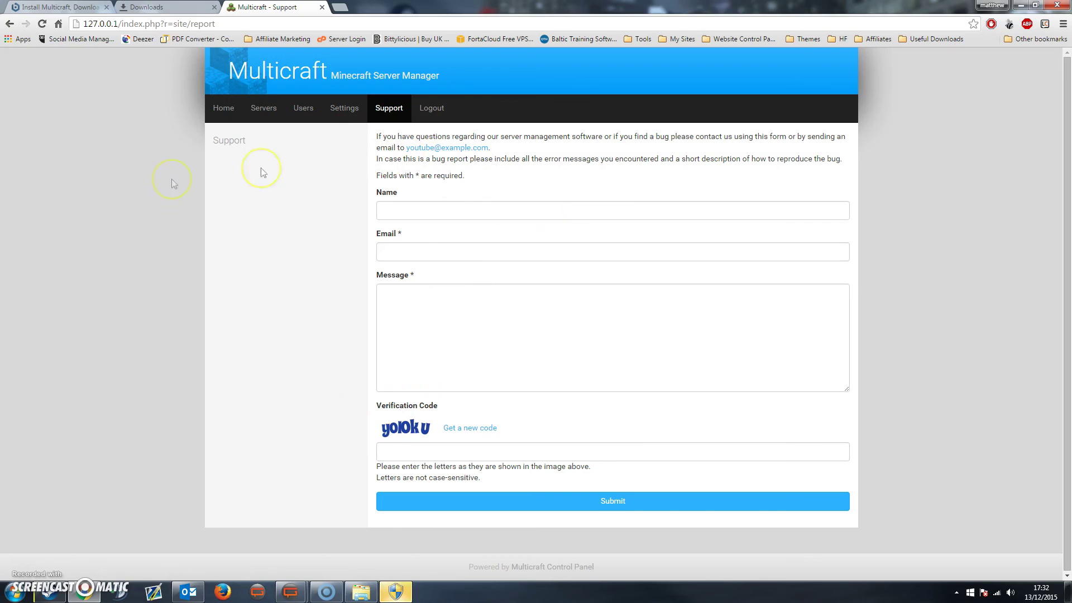
- Revisit the Multicraft settings, the control panel's Home page and the browser's Downloads page, ending on the Home page
left_click(336, 111)
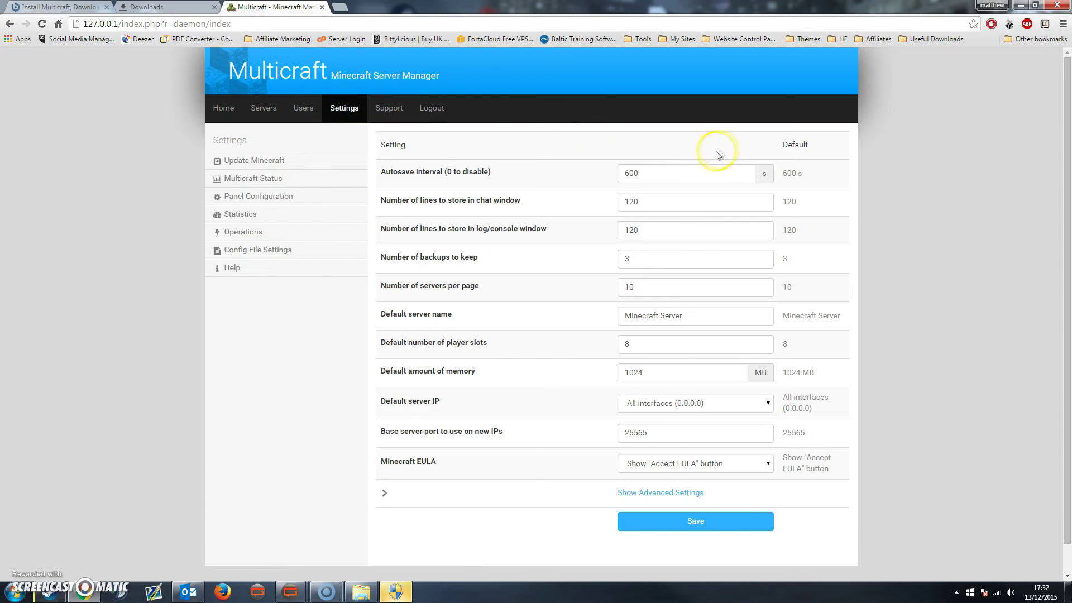
left_click(236, 119)
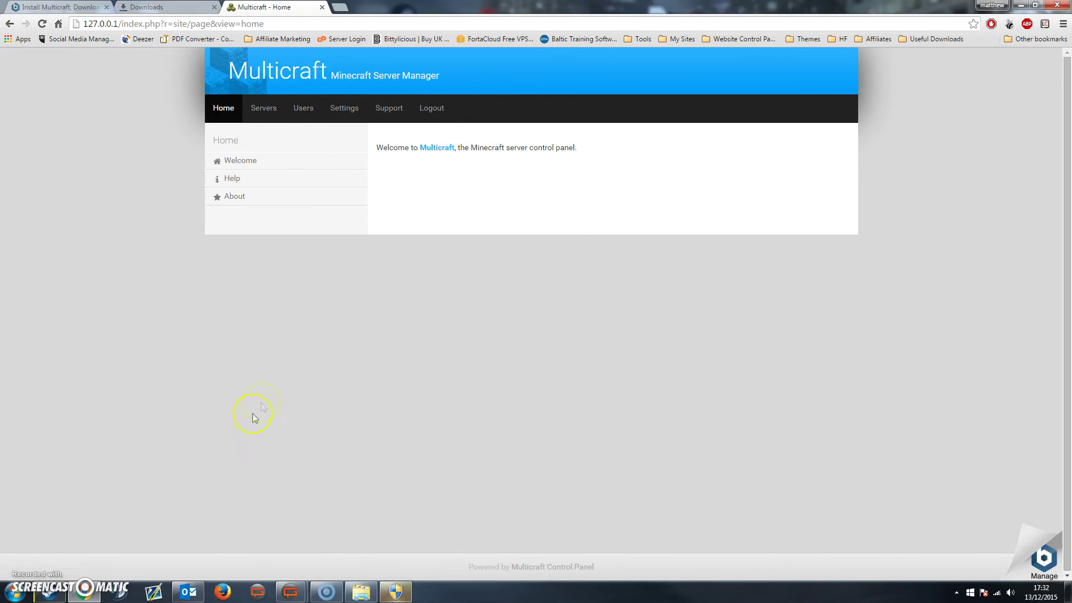
left_click(150, 7)
left_click(265, 8)
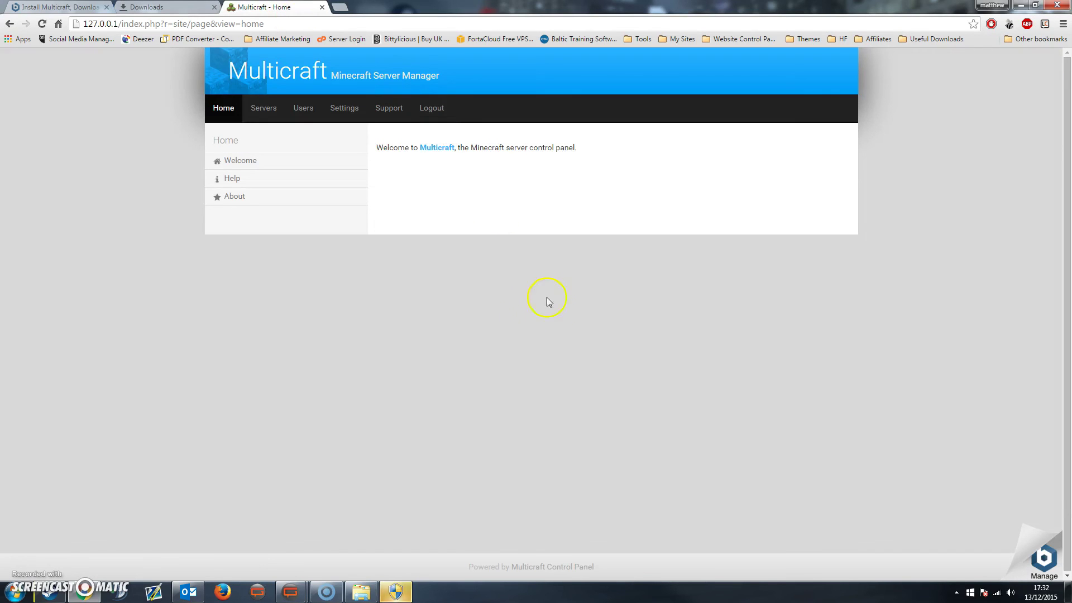